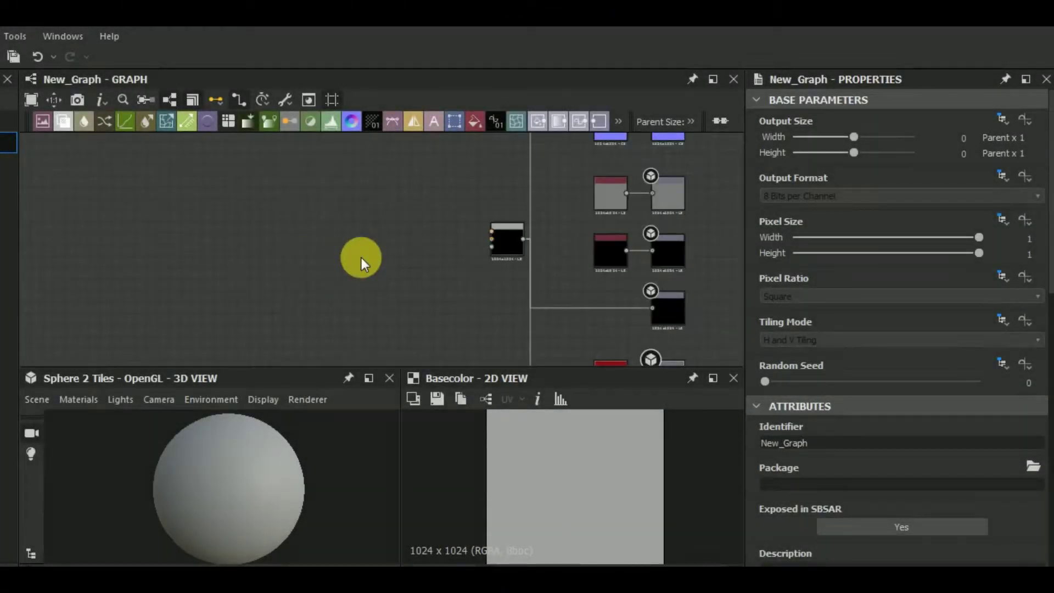
Add a Tile Generator with offset rows for a brick pattern, then a Levels greying the bricks.
key(space)
text(til)
click(414, 228)
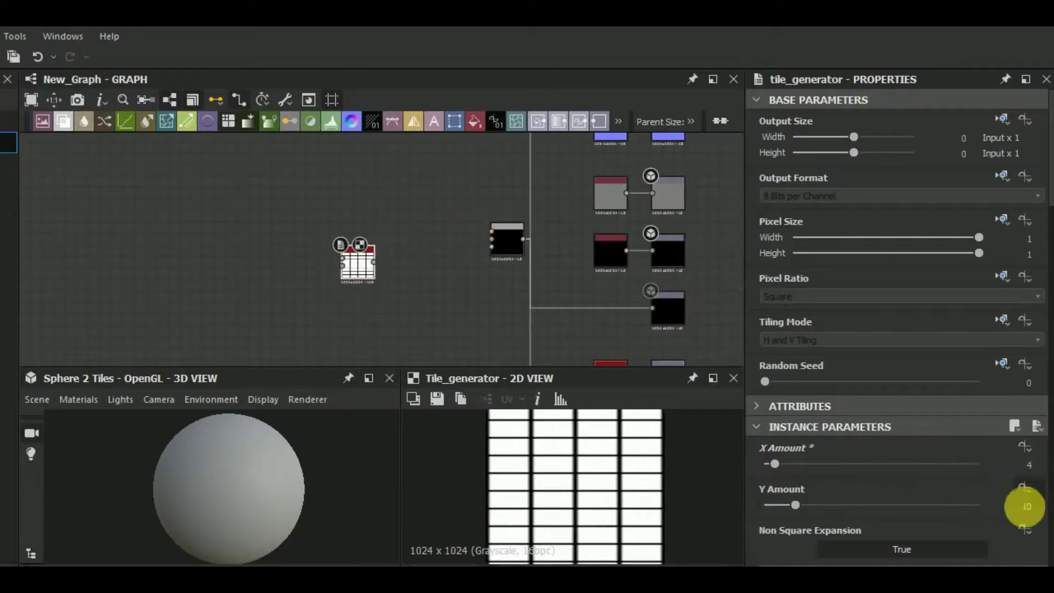
scroll(1036, 456, down, 2)
scroll(1042, 497, down, 5)
scroll(1042, 497, down, 10)
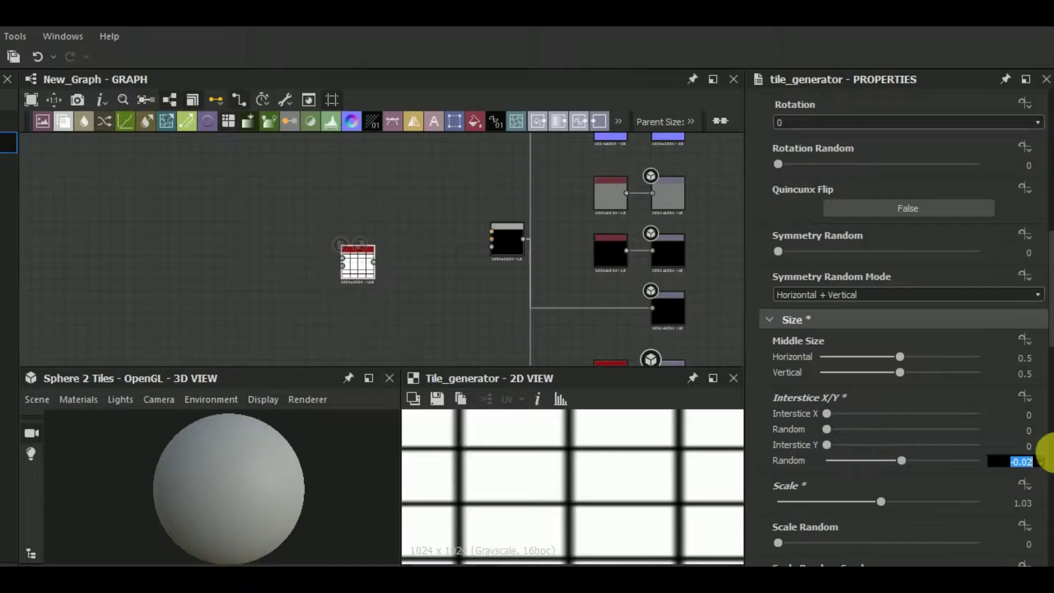
scroll(1031, 456, down, 4)
drag(800, 435, 875, 463)
drag(357, 265, 110, 241)
key(ctrl+l)
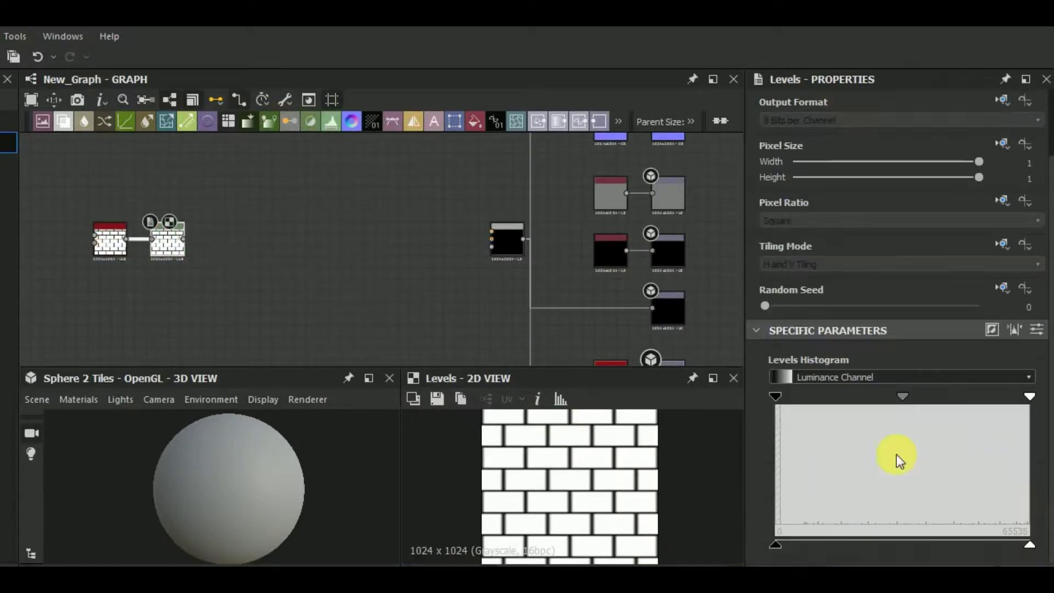
drag(1029, 545, 986, 546)
Add a subtle Slope Blur Grayscale driven by Gaussian Noise at scale 20.
scroll(275, 258, up, 2)
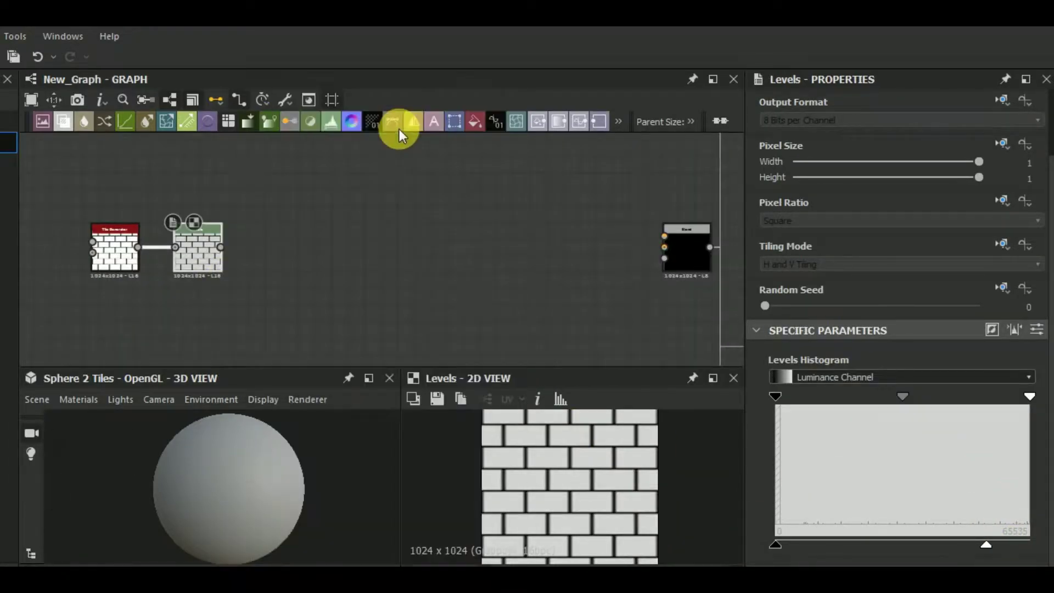
click(399, 130)
key(space)
text(gaussian)
key(Return)
drag(250, 235, 267, 224)
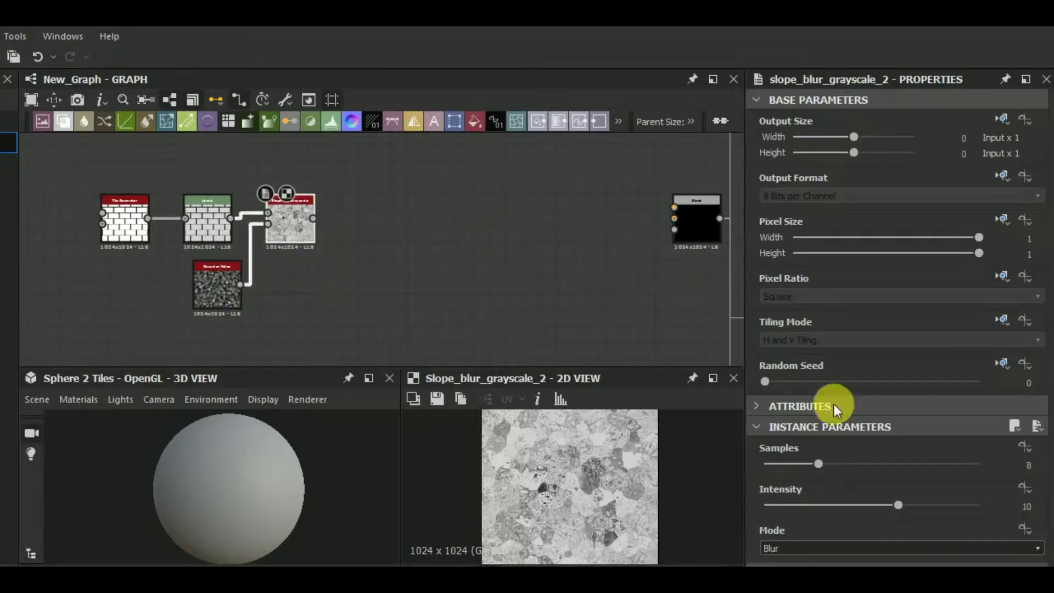
click(773, 504)
drag(785, 503, 767, 508)
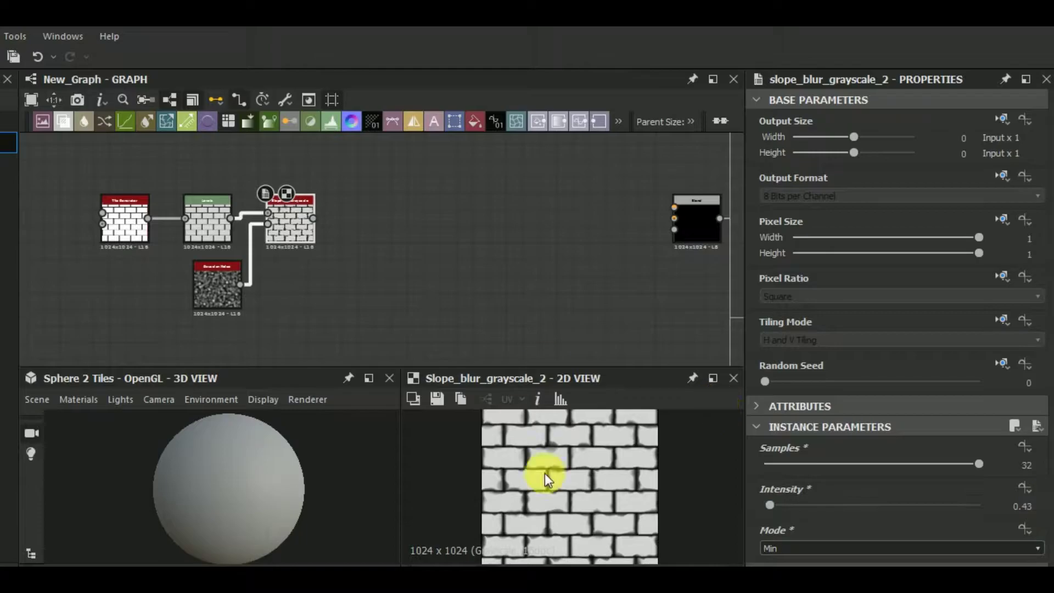
click(216, 285)
drag(802, 466, 829, 463)
middle_drag(332, 224, 314, 270)
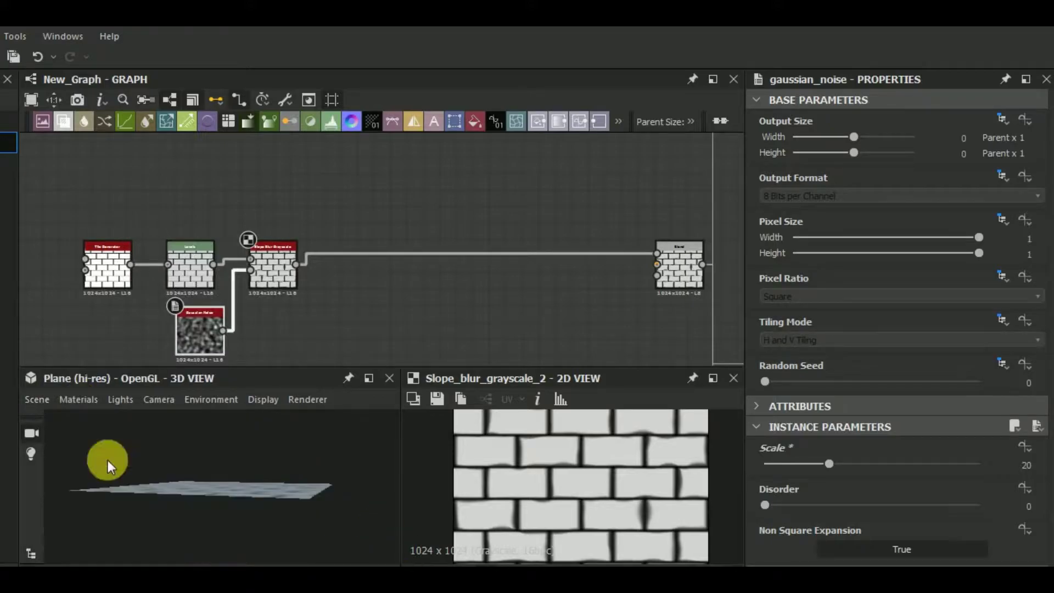
Switch the 3D preview to a high-res plane.
click(79, 399)
click(400, 502)
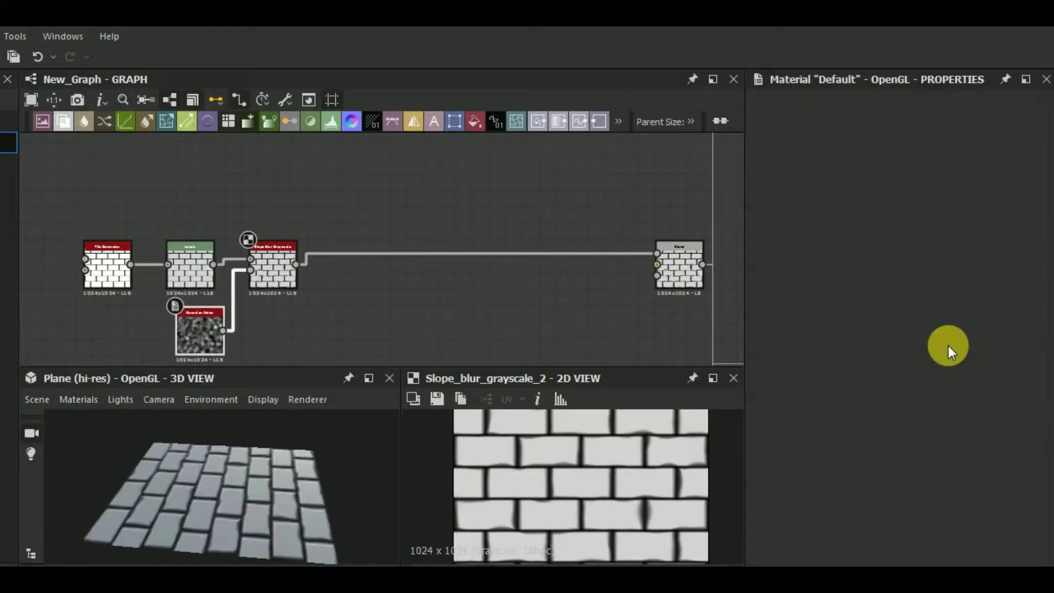
scroll(938, 478, down, 3)
drag(821, 526, 823, 527)
middle_drag(365, 187, 362, 255)
Add Flood Fill with Flood Fill to Random Grayscale, Gradient and Grayscale nodes.
key(space)
text(flood fill)
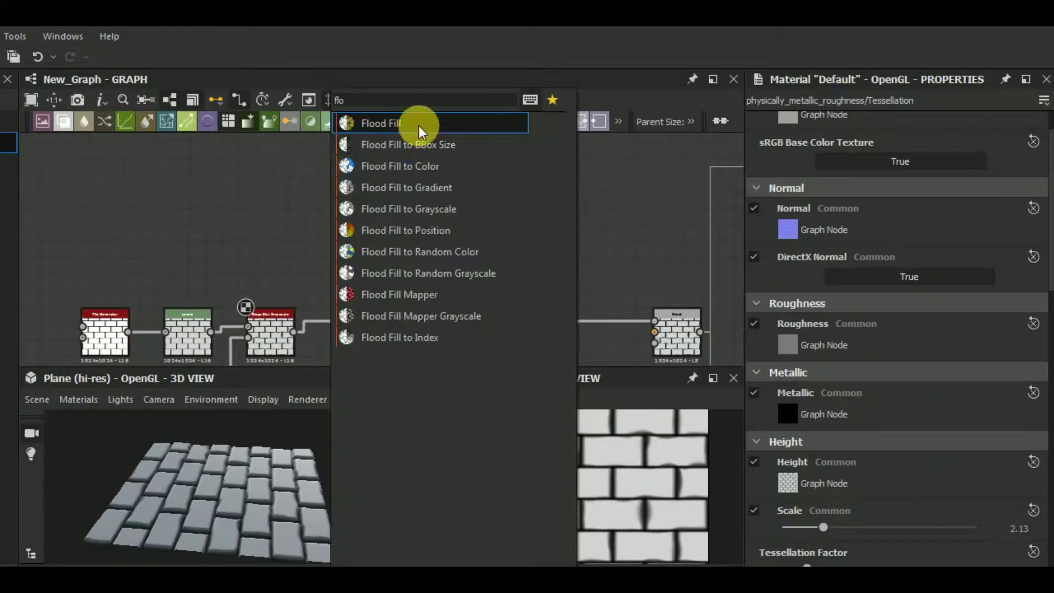
click(413, 122)
key(space)
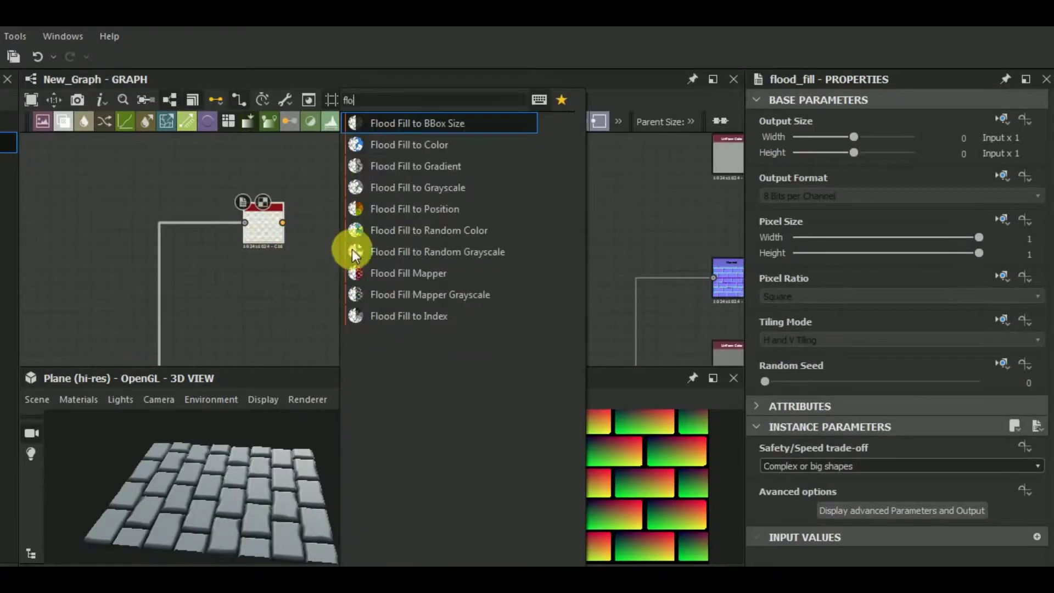
click(433, 249)
key(space)
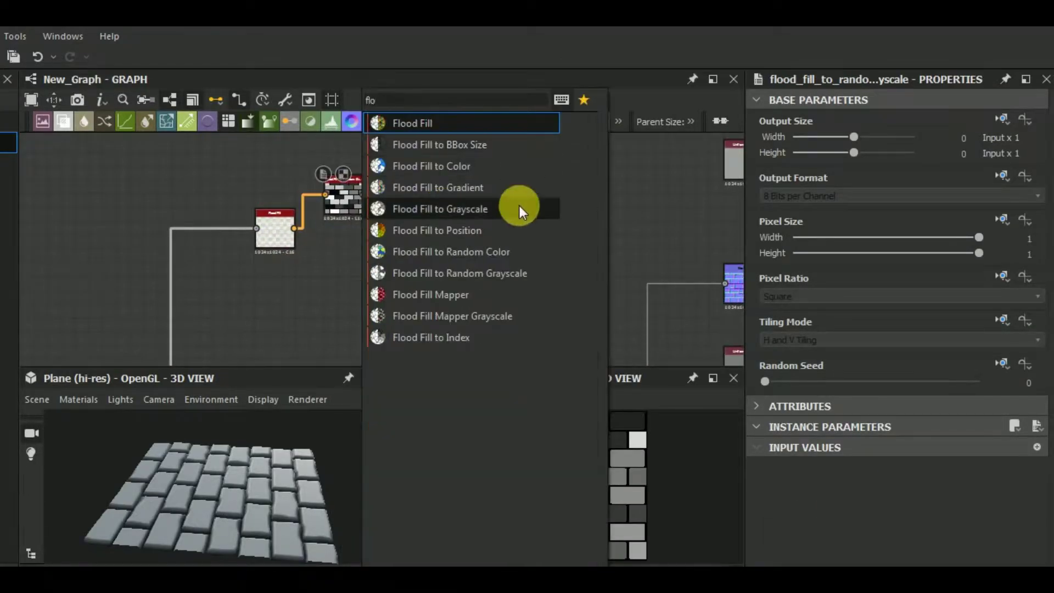
click(520, 187)
key(space)
click(483, 208)
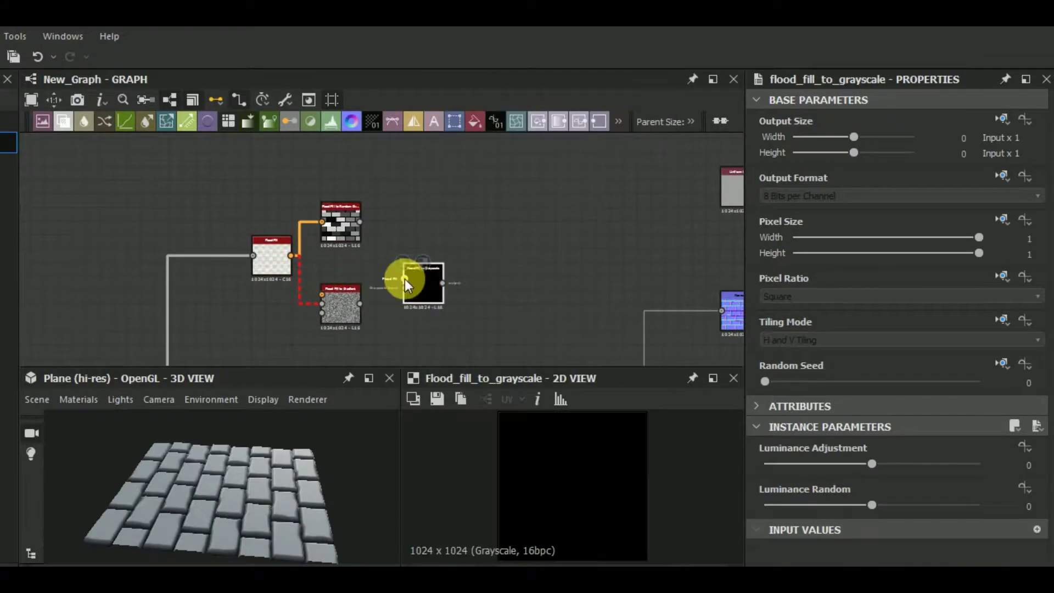
click(364, 304)
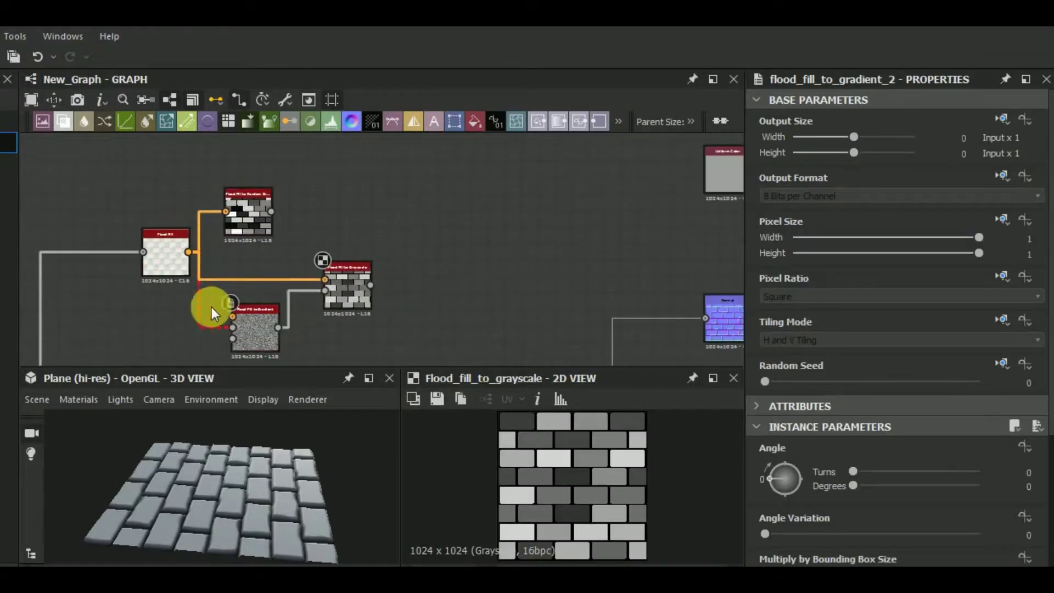
key(ctrl+z)
click(251, 324)
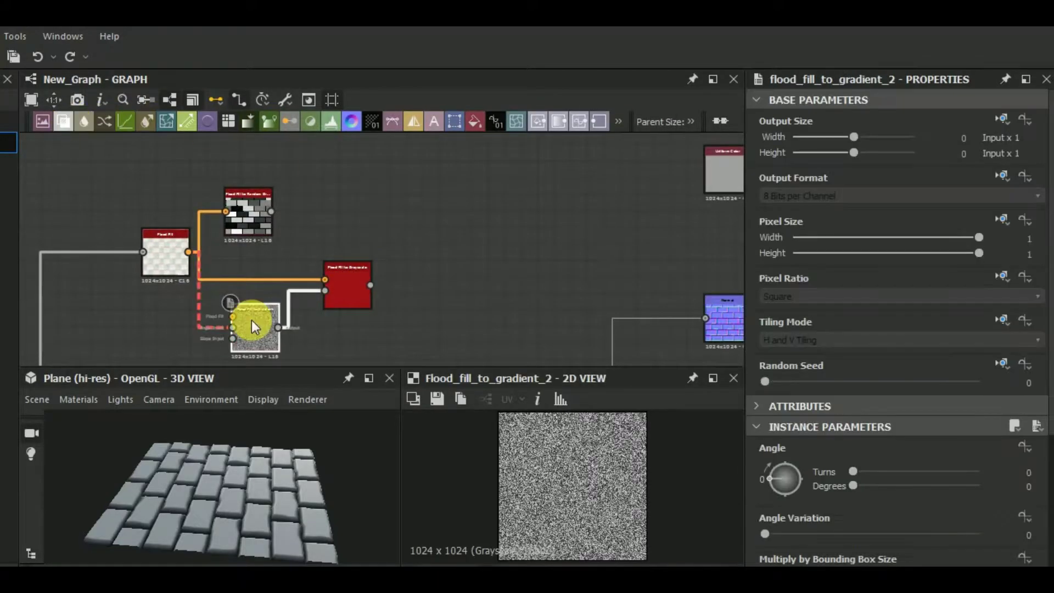
click(357, 281)
scroll(361, 282, up, 2)
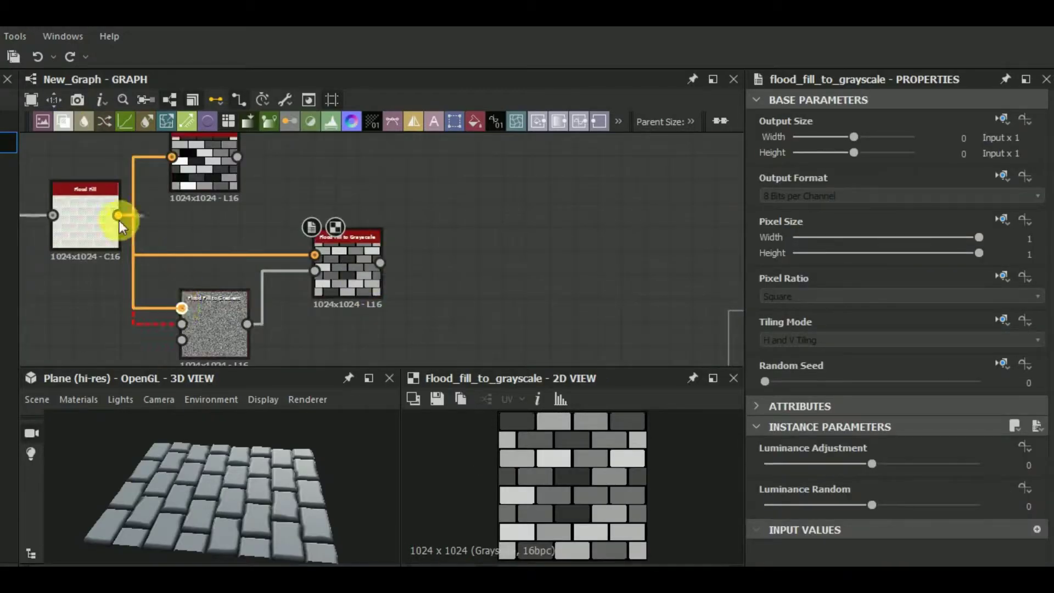
Randomise per-brick brightness and combine it in a Min (Darken) Blend at 0.66 opacity.
click(299, 297)
mouse_move(871, 463)
mouse_down()
mouse_move(816, 464)
mouse_move(852, 463)
mouse_up()
drag(845, 504, 935, 503)
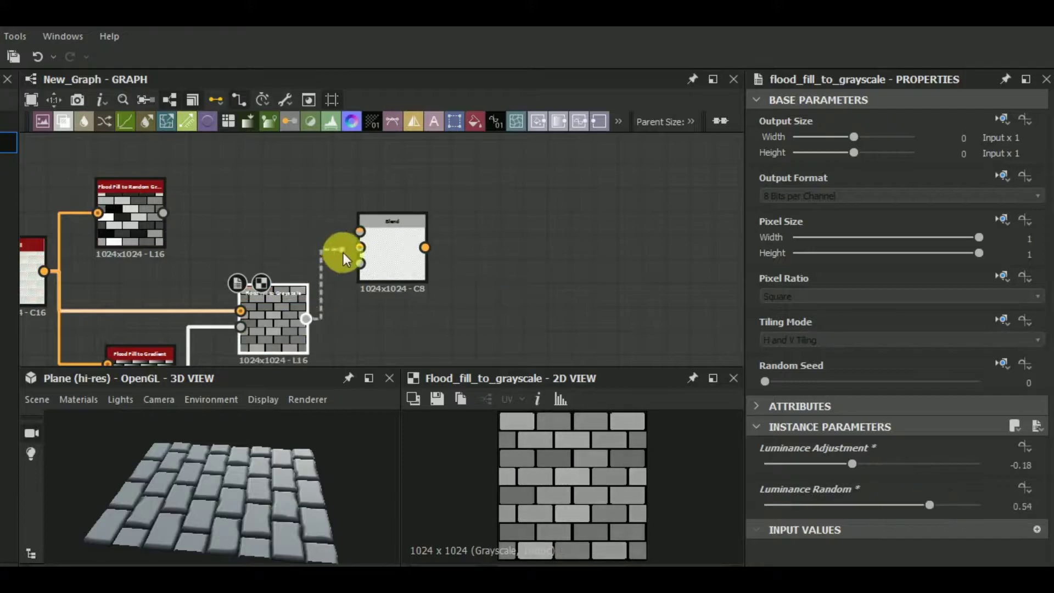
drag(344, 252, 360, 247)
click(392, 258)
click(870, 485)
click(860, 508)
key(Down)
key(Down)
key(Down)
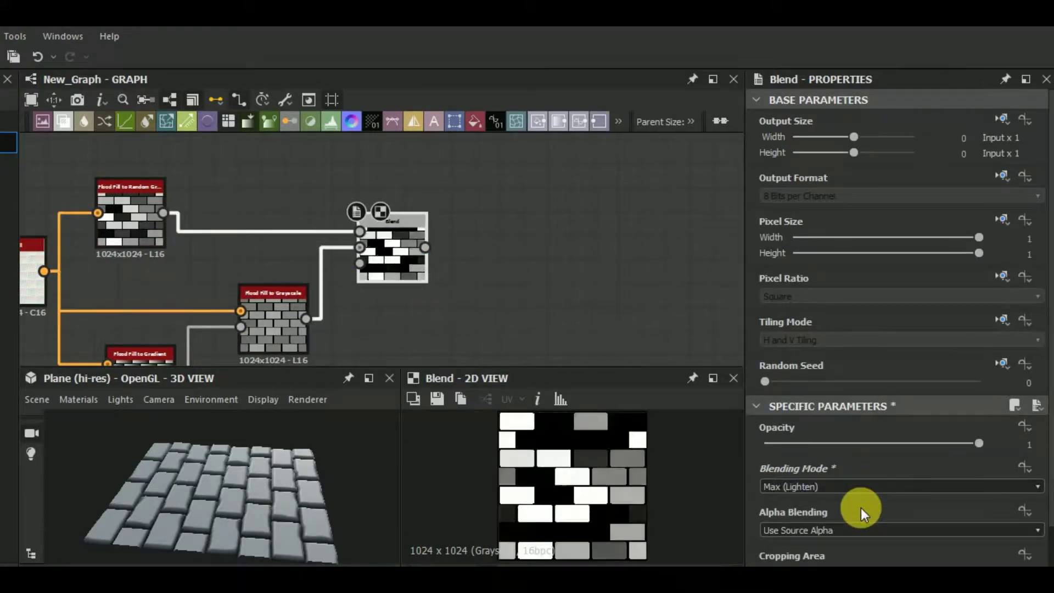
key(Down)
drag(978, 443, 906, 443)
middle_drag(533, 279, 459, 239)
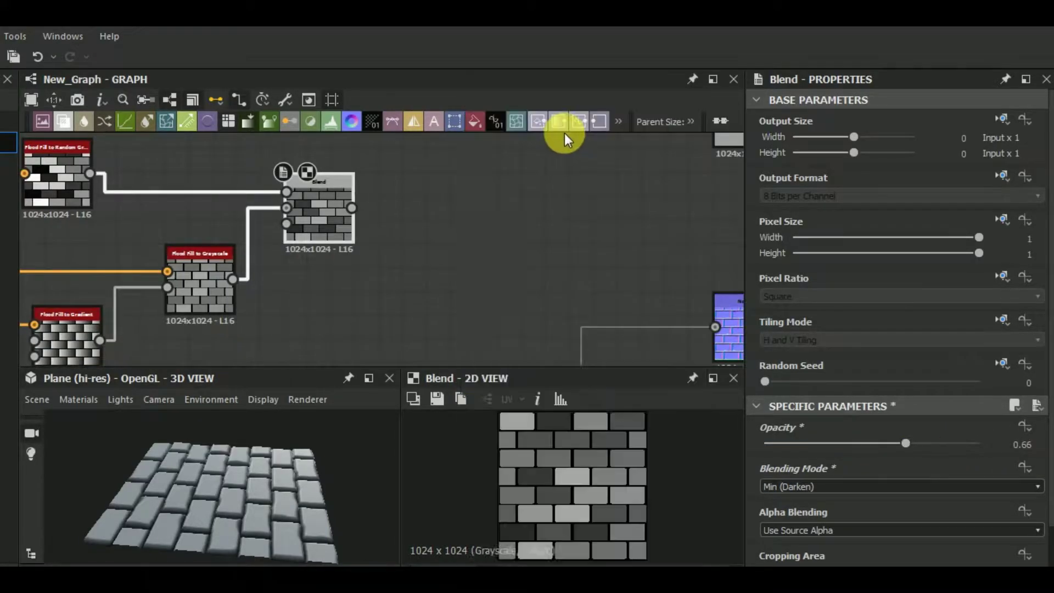
Add a Slope Blur Grayscale with Perlin Noise, 32 samples, intensity 0.37.
click(564, 132)
click(376, 309)
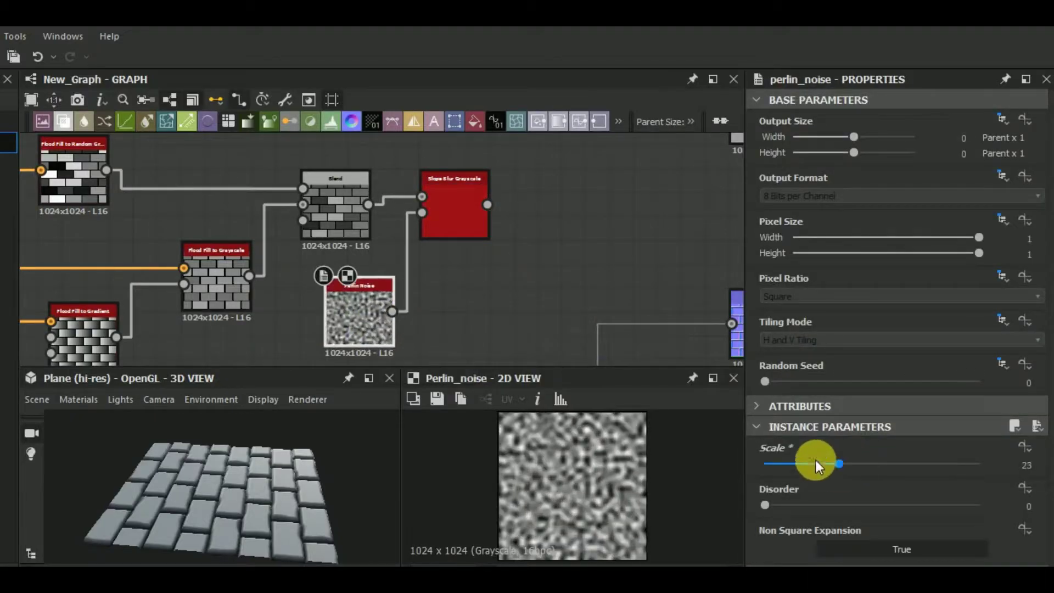
drag(818, 459, 978, 463)
drag(775, 509, 769, 505)
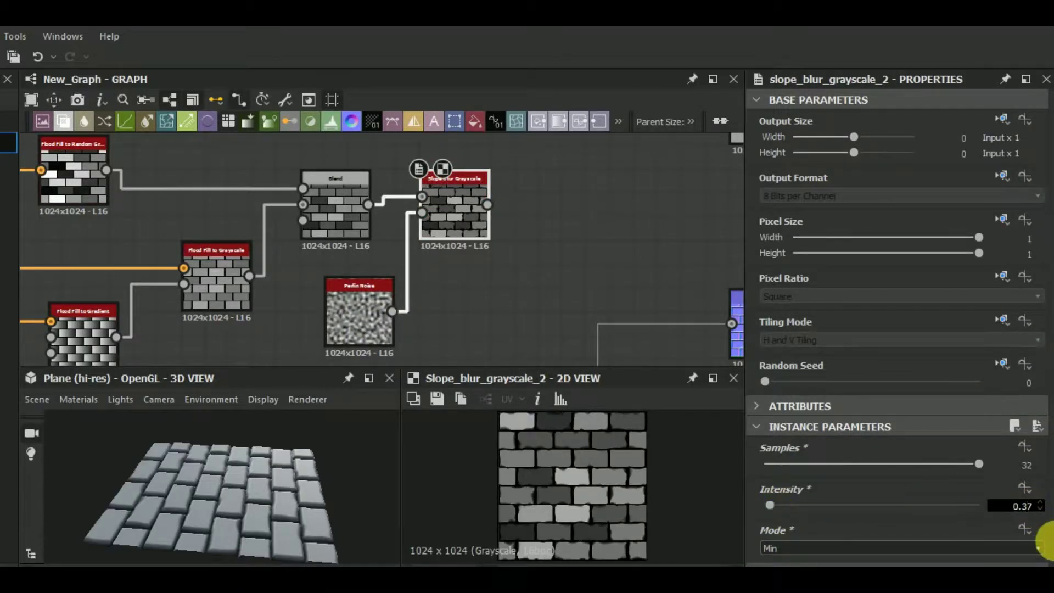
scroll(116, 176, down, 3)
Multiply-blend the flood-fill branch into the height chain at opacity 1.
click(475, 156)
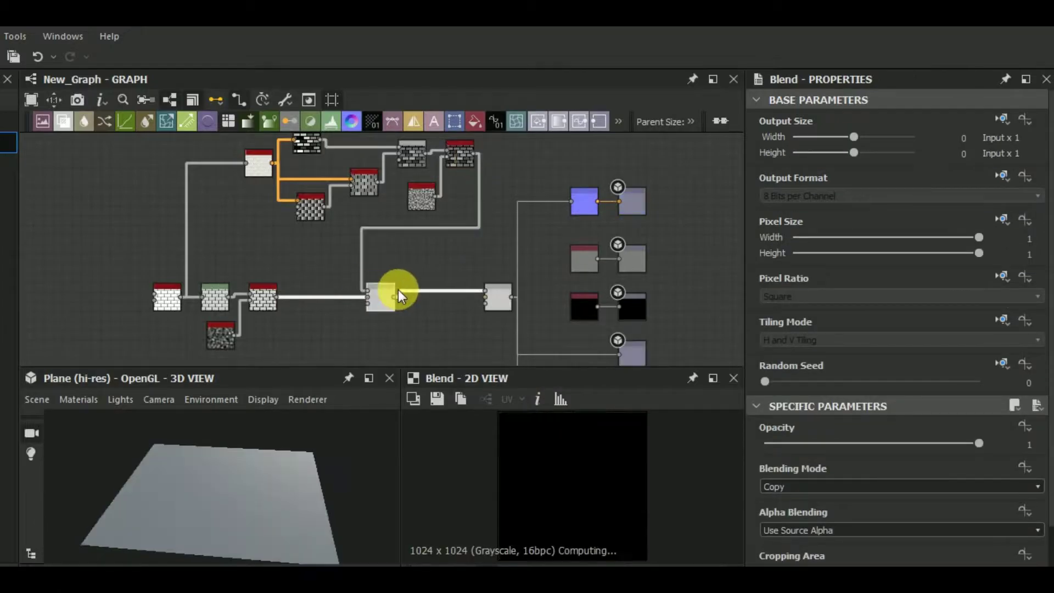
scroll(825, 485, down, 3)
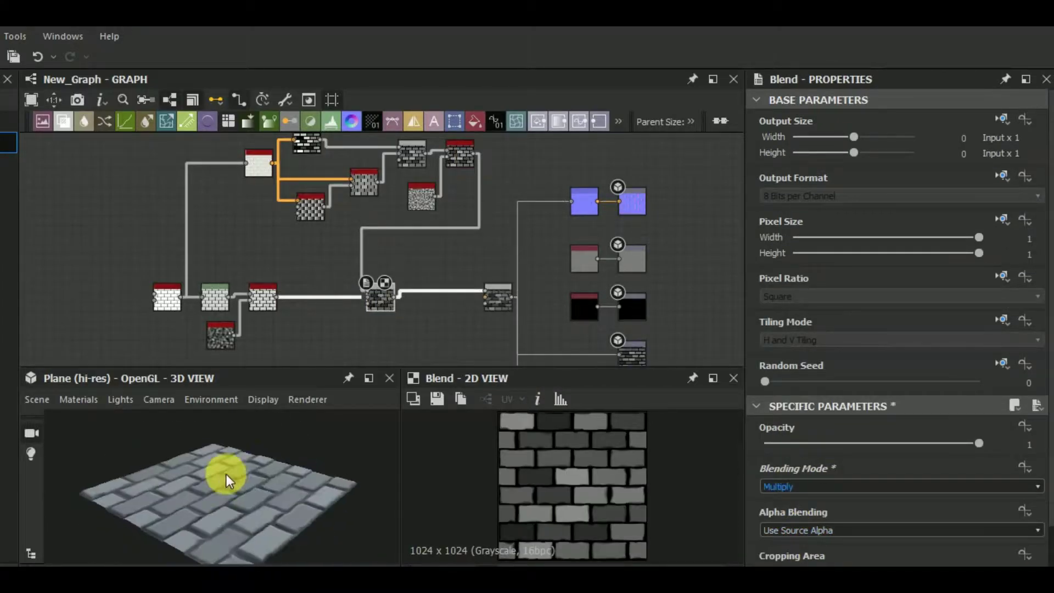
drag(861, 446, 978, 443)
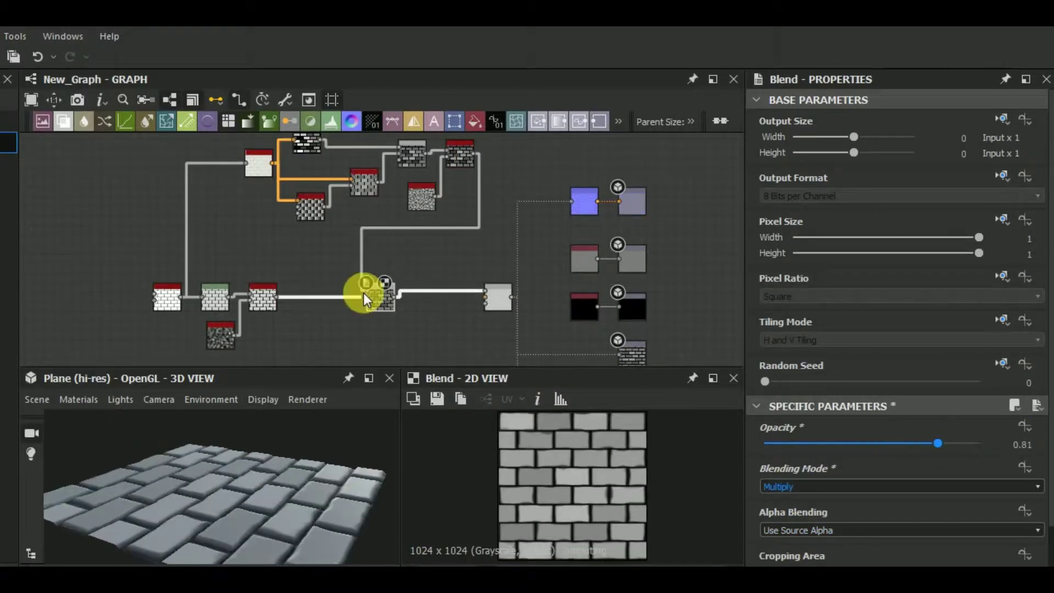
drag(294, 463, 195, 546)
scroll(242, 184, down, 5)
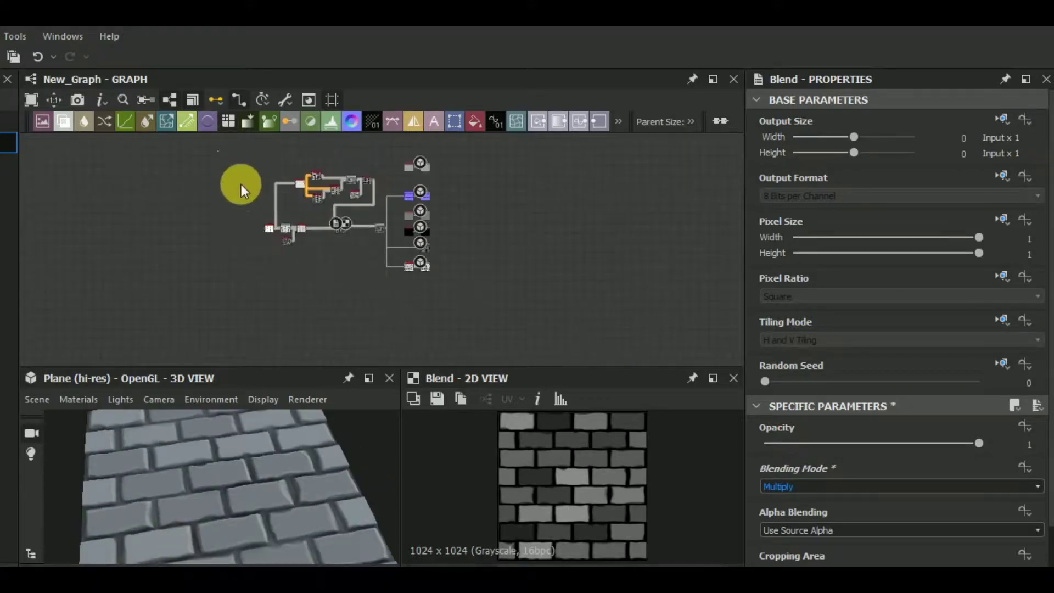
scroll(338, 233, up, 3)
middle_drag(66, 275, 274, 292)
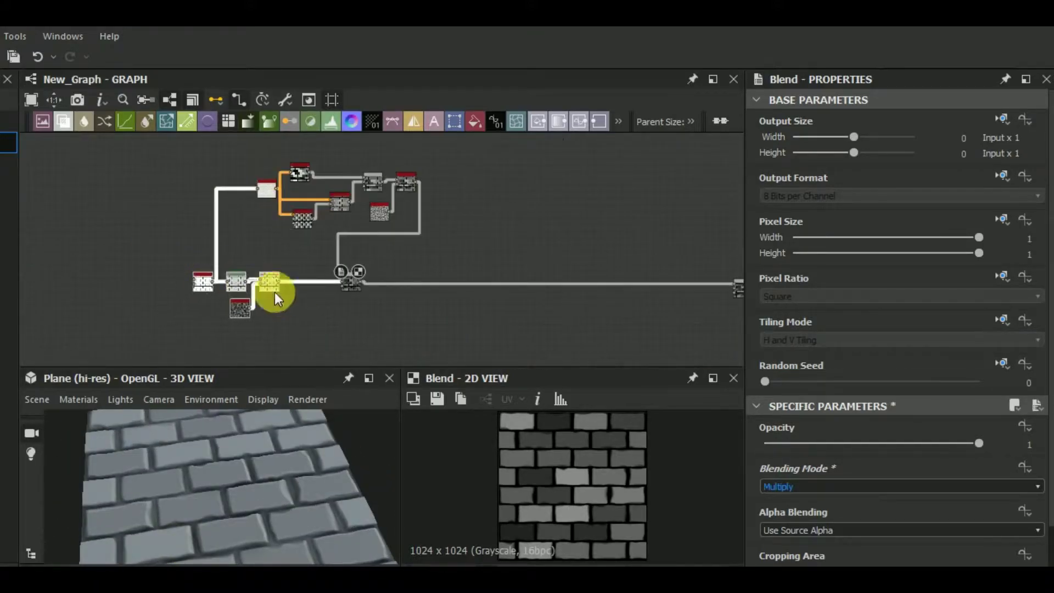
scroll(493, 245, up, 3)
Add an Edge Detect after Levels with narrower edge width and lower roundness.
click(423, 284)
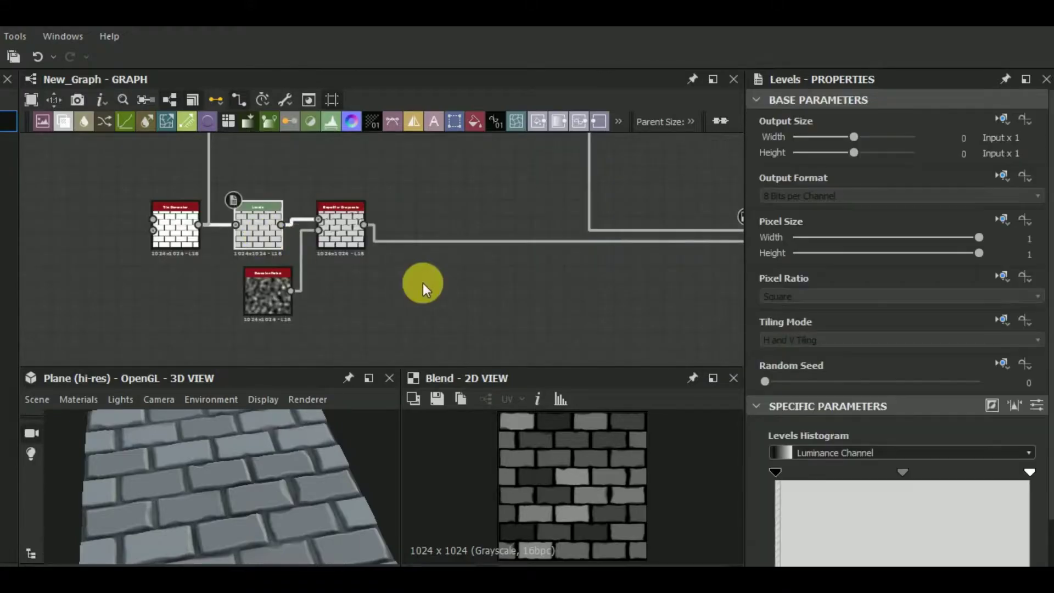
scroll(950, 488, down, 2)
scroll(993, 537, down, 1)
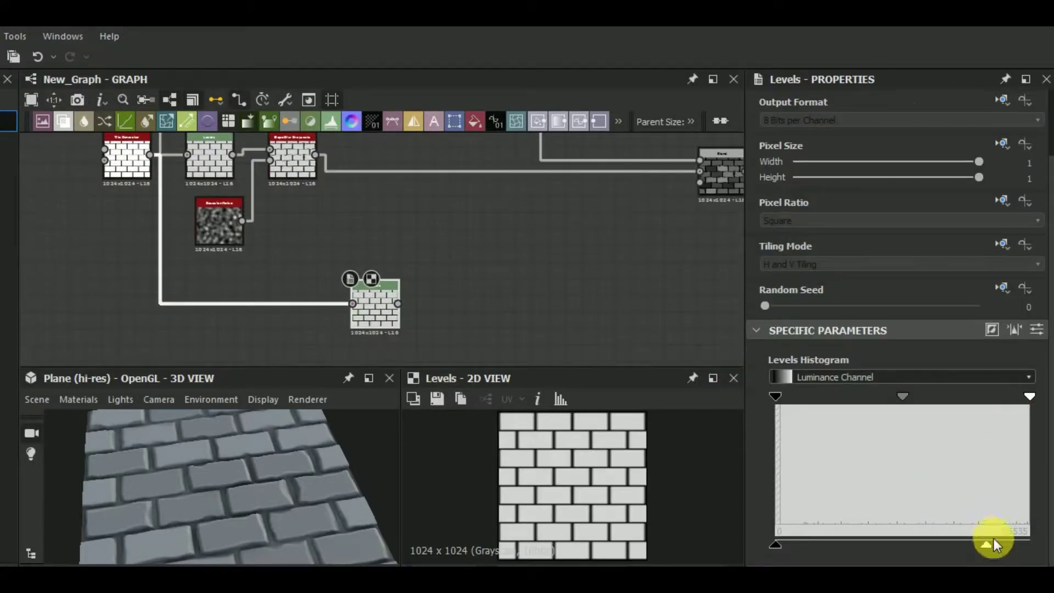
key(space)
text(ed)
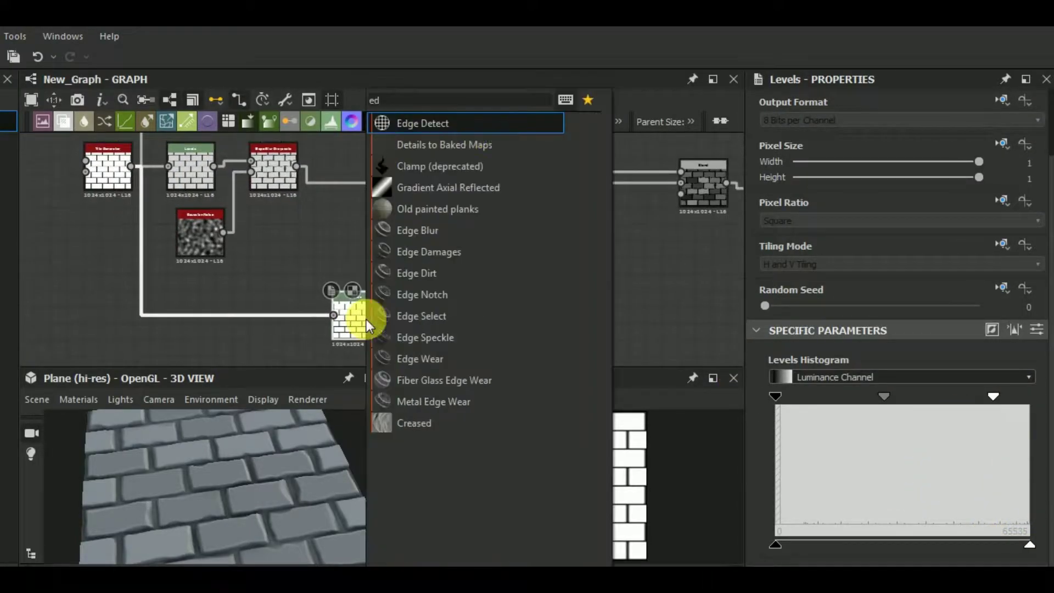
key(Return)
drag(772, 427, 768, 425)
mouse_move(817, 464)
mouse_down()
mouse_move(804, 464)
mouse_move(813, 459)
mouse_up()
click(1042, 427)
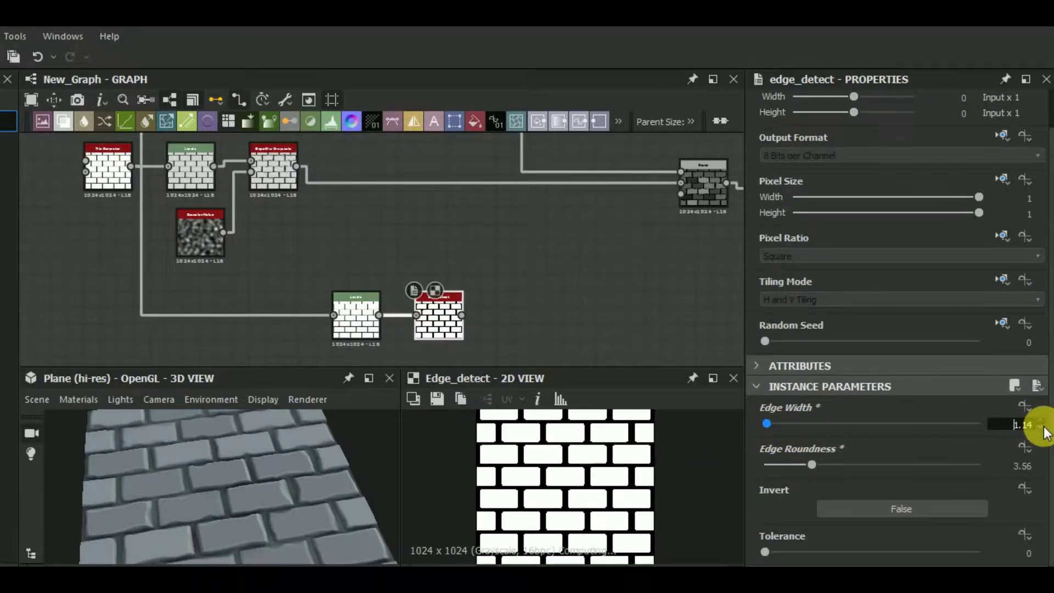
Chain a Distance node (maximum distance 6) and Invert Grayscale after Edge Detect.
key(space)
click(553, 319)
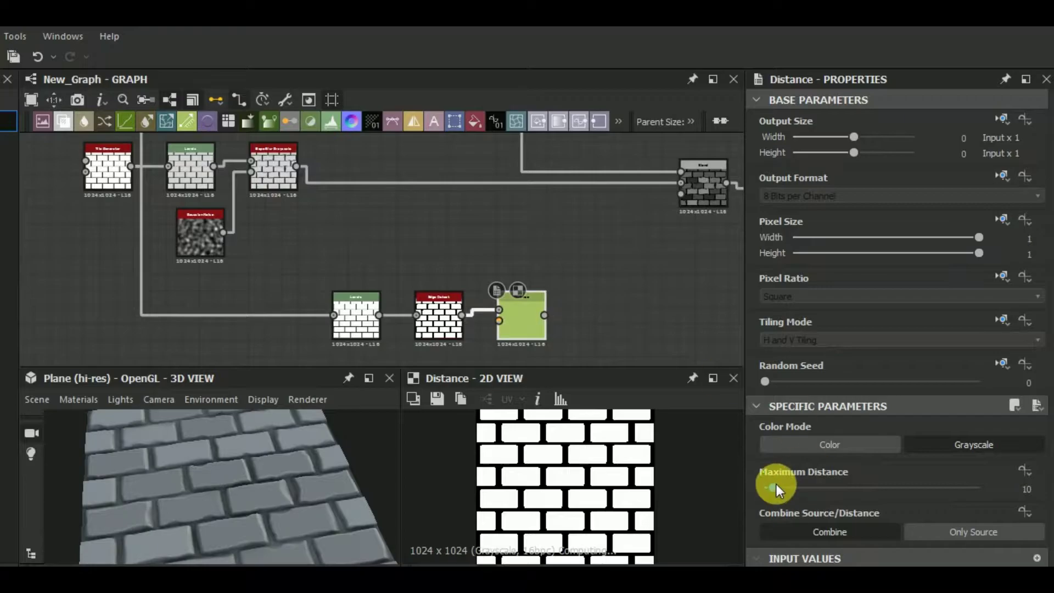
key(Delete)
key(space)
click(522, 317)
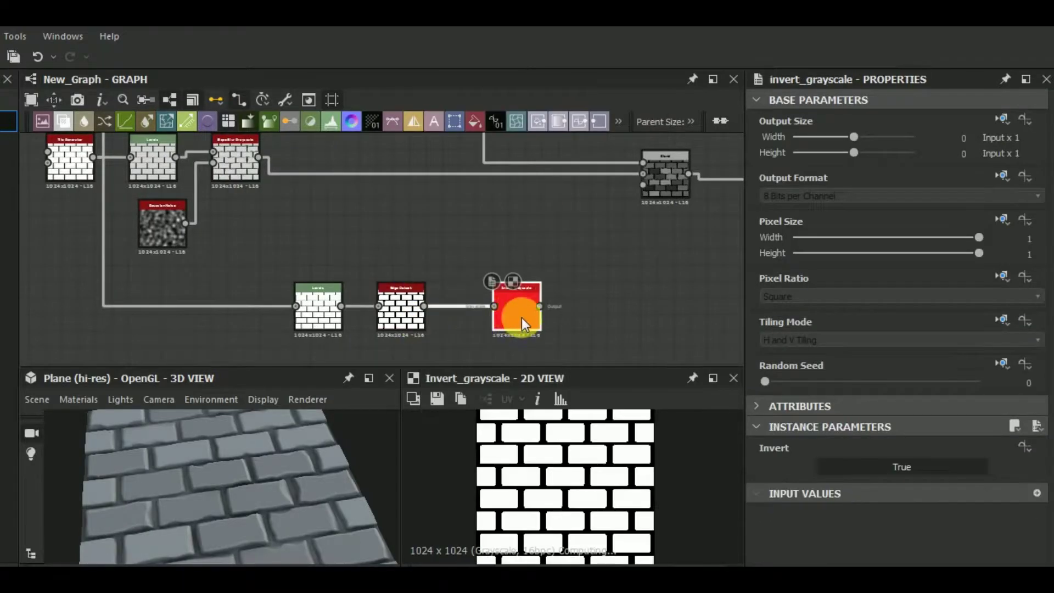
drag(522, 317, 541, 320)
key(space)
click(503, 325)
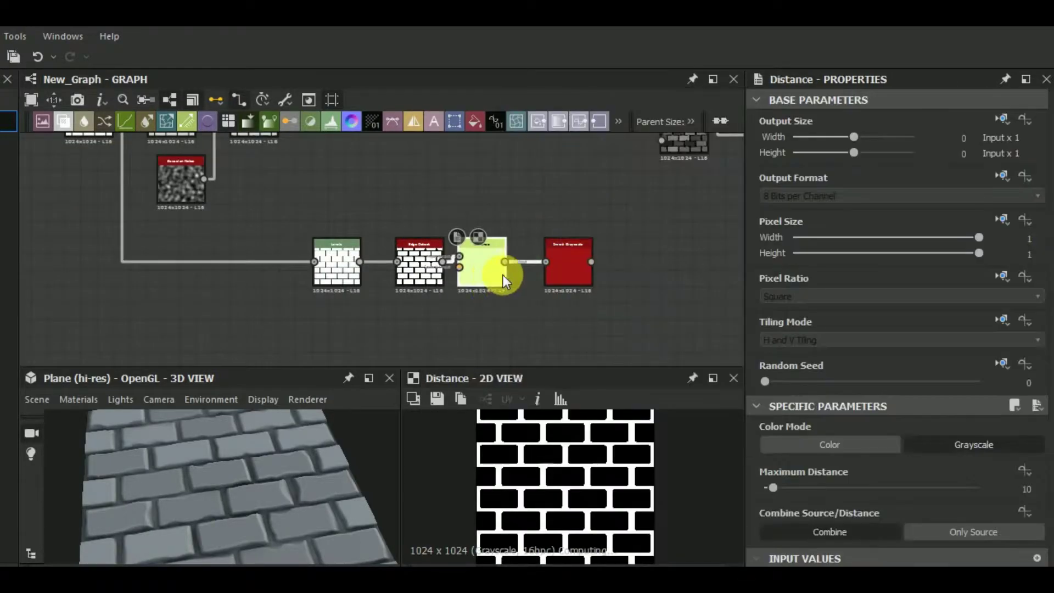
drag(502, 275, 514, 275)
drag(773, 487, 770, 487)
click(1025, 488)
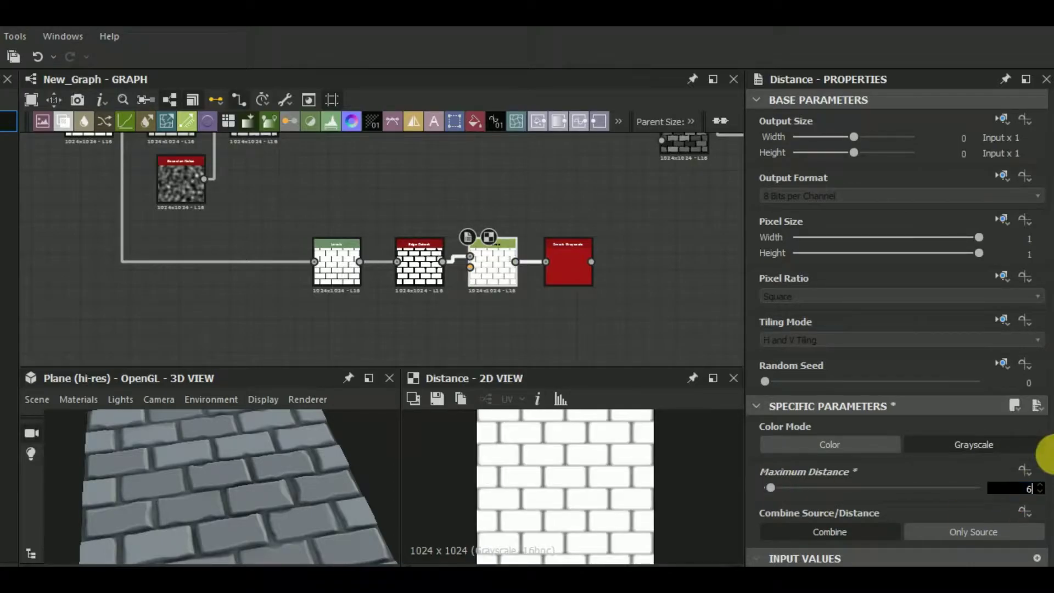
Add a Slope Blur Grayscale (samples 32, intensity 1.1) after Invert, plus a Directional Noise 3.
click(568, 261)
middle_drag(646, 301, 499, 296)
key(space)
click(527, 318)
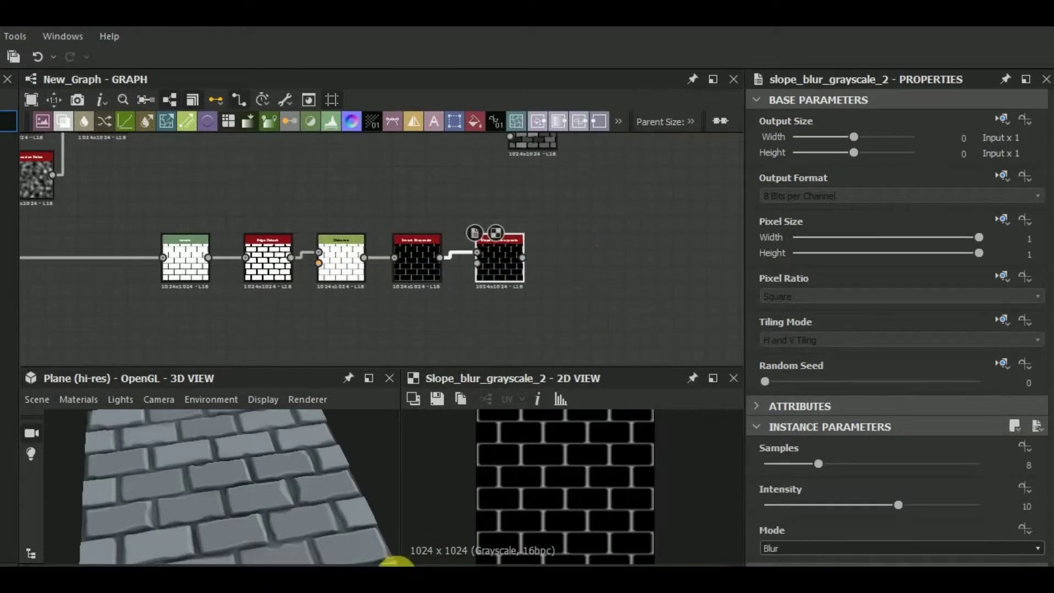
drag(824, 464, 979, 485)
drag(776, 511, 779, 509)
middle_drag(579, 286, 600, 243)
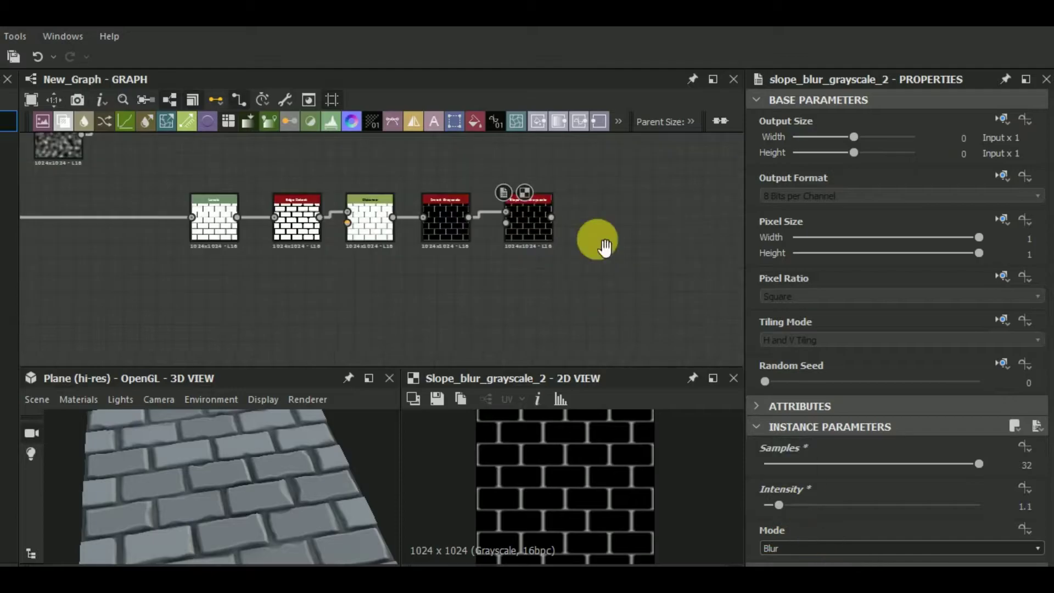
key(space)
text(dir)
click(672, 206)
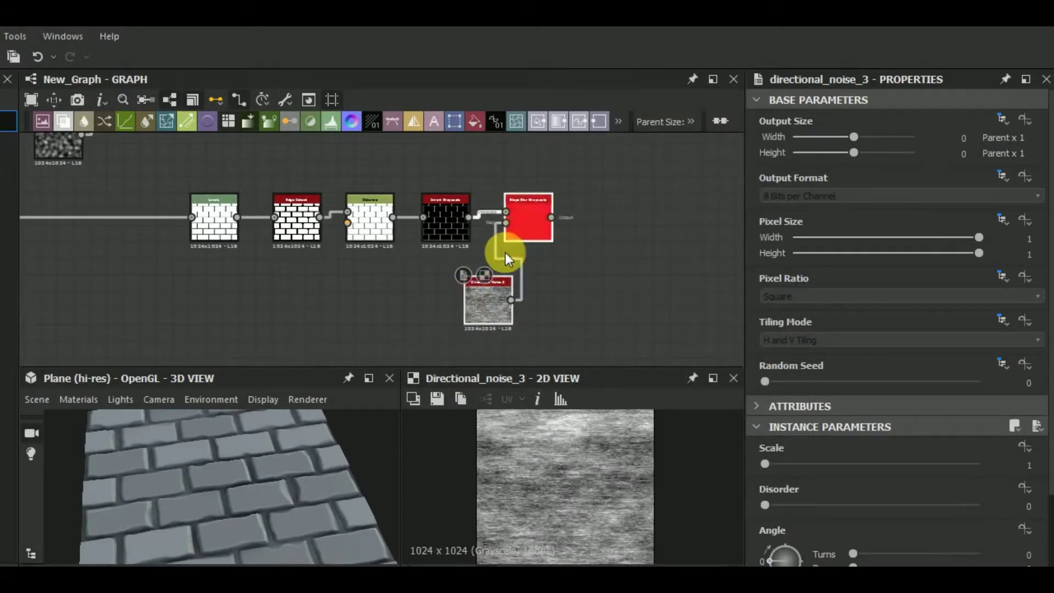
Drive the slope blur with the directional noise at intensity 0.49.
middle_drag(619, 215, 505, 281)
double_click(404, 283)
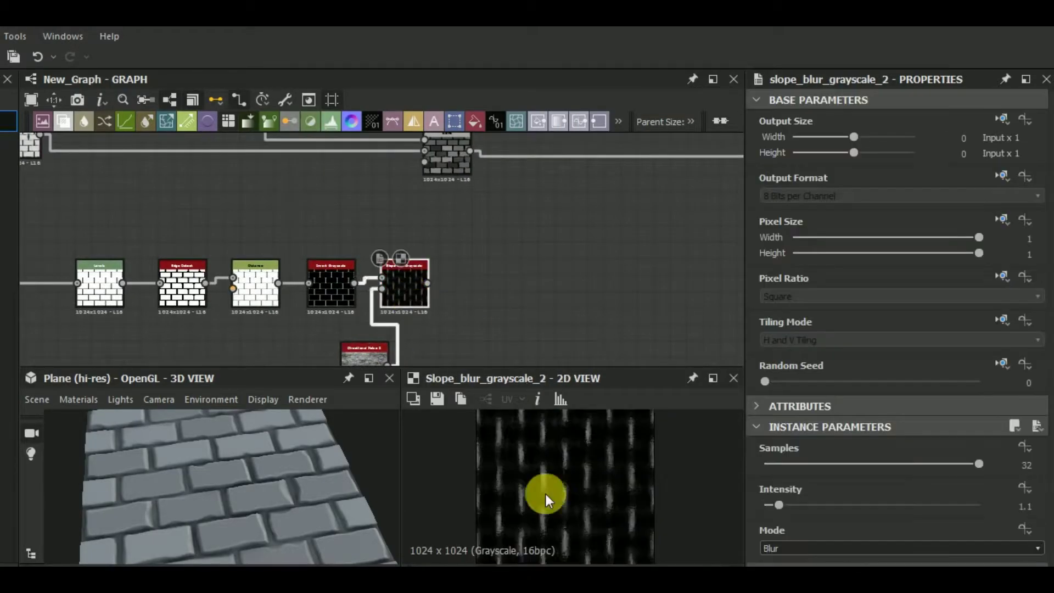
drag(779, 505, 771, 509)
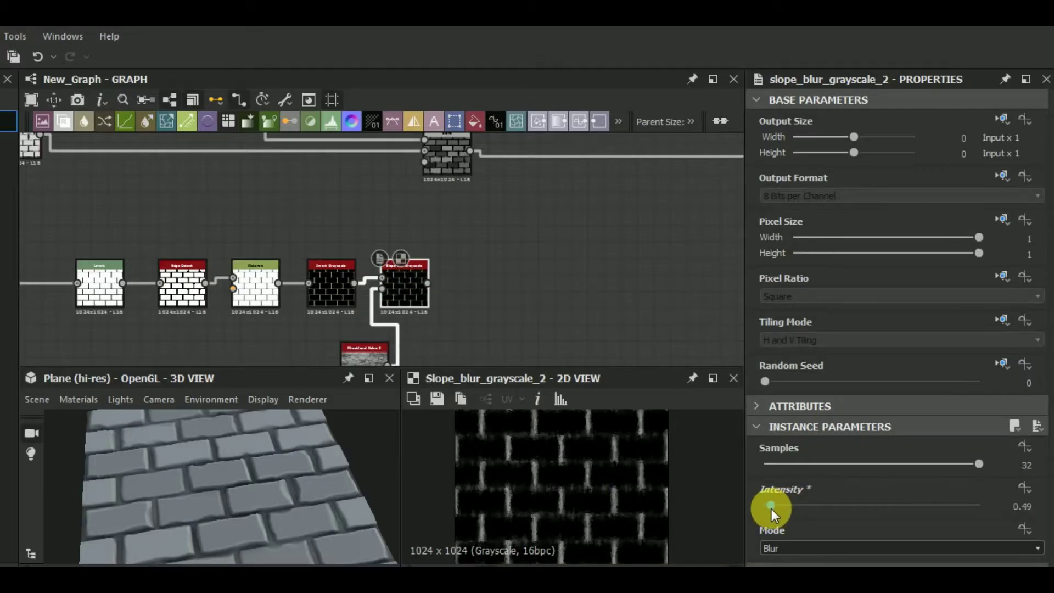
middle_drag(253, 285, 215, 305)
double_click(62, 303)
double_click(298, 309)
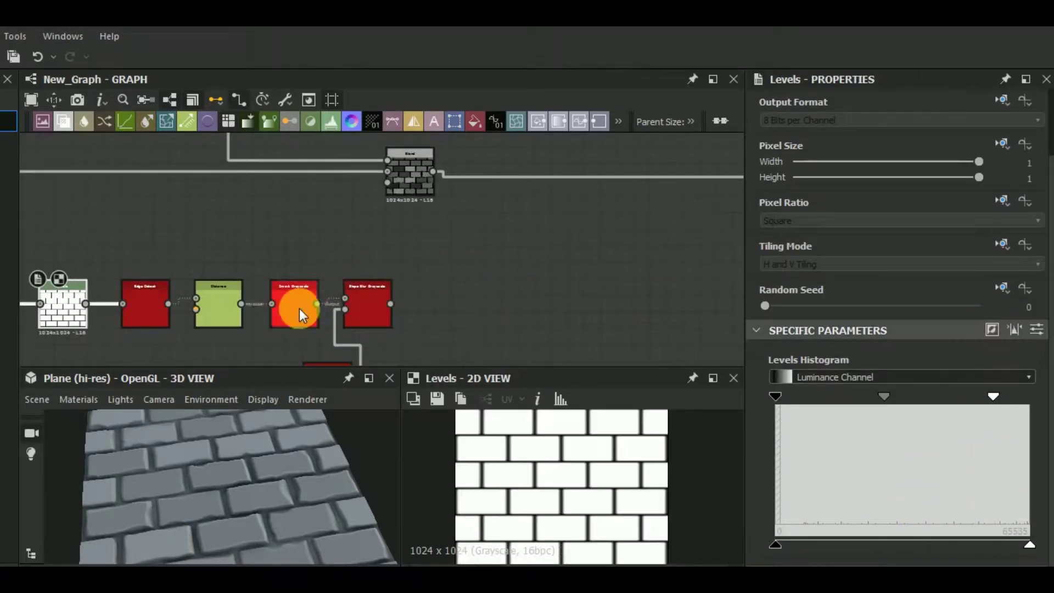
double_click(347, 314)
Blend a Fluid pattern over the slope blur at about 0.75 opacity.
middle_drag(509, 298, 492, 306)
key(space)
text(flui)
key(Return)
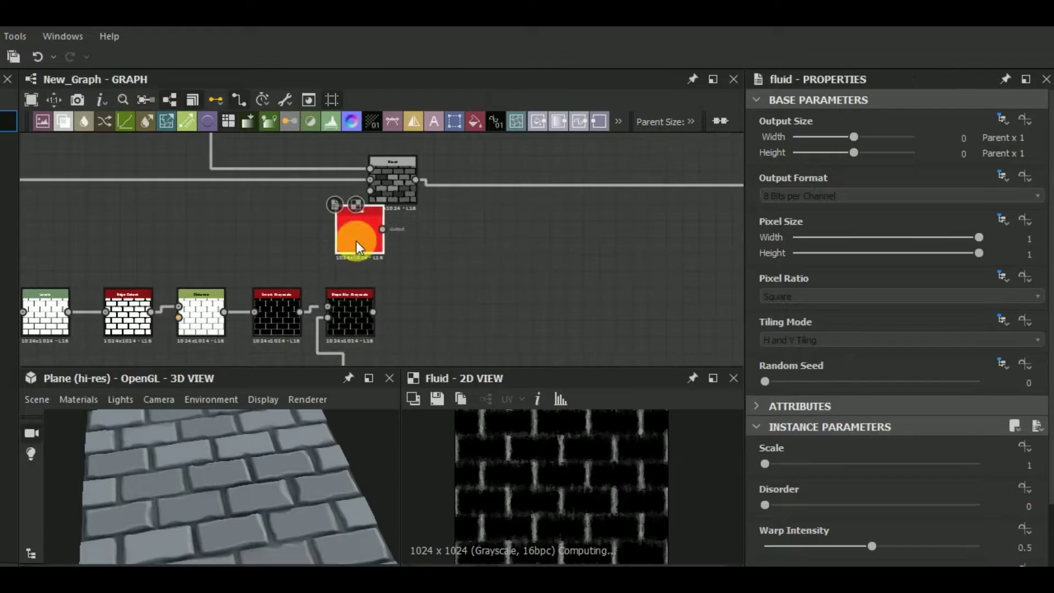
click(63, 120)
mouse_move(384, 264)
mouse_down()
mouse_move(460, 344)
mouse_move(370, 311)
mouse_up()
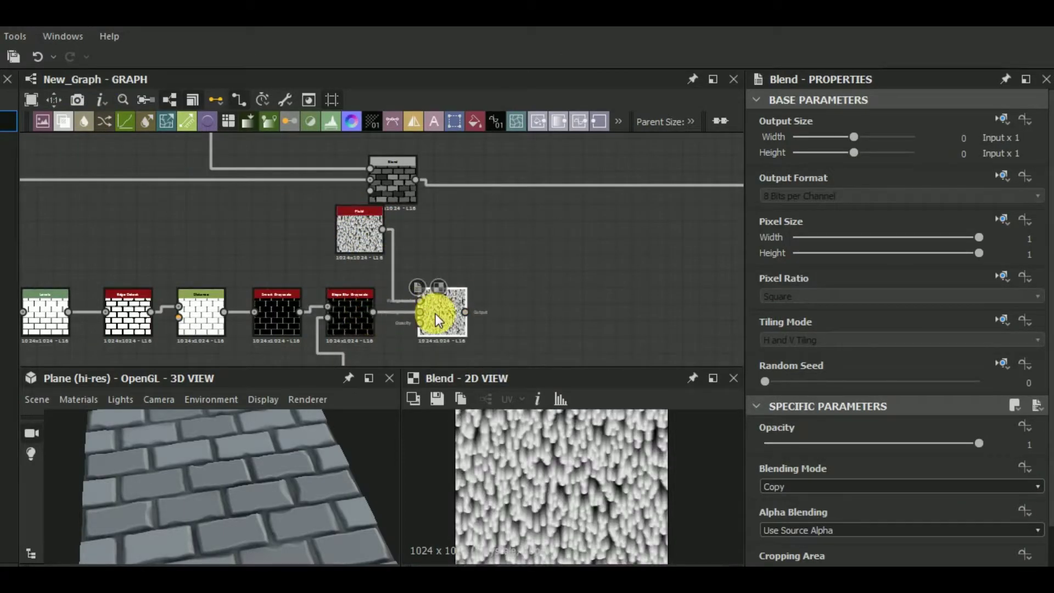
drag(978, 443, 923, 444)
Set the Fluid Disorder to 0.37 and Warp to 0.33.
double_click(362, 239)
drag(765, 505, 844, 511)
drag(822, 546, 834, 546)
scroll(895, 494, down, 2)
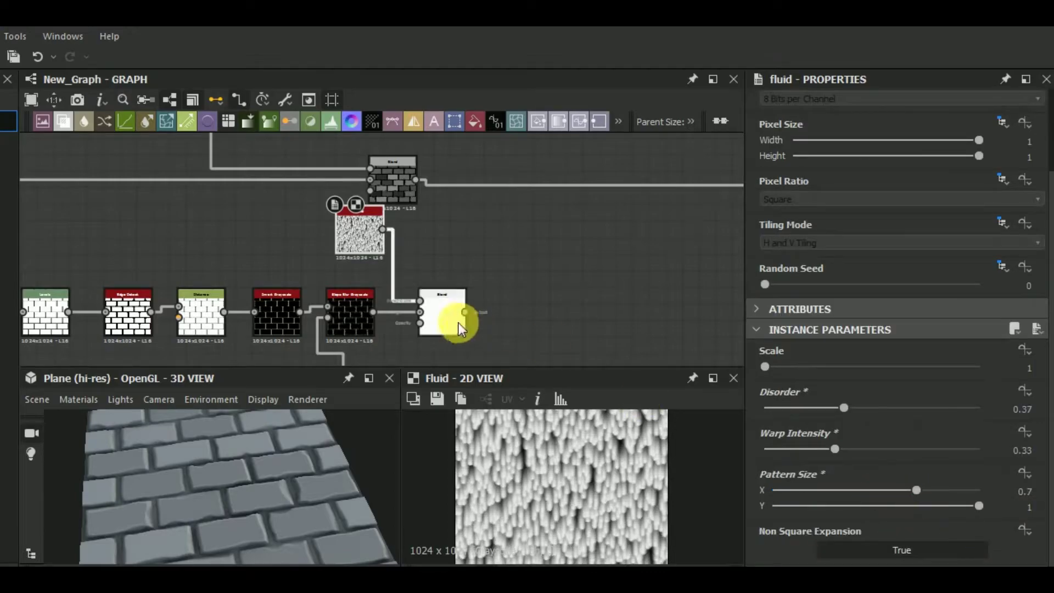
drag(979, 520, 919, 524)
scroll(418, 251, down, 3)
scroll(494, 311, down, 2)
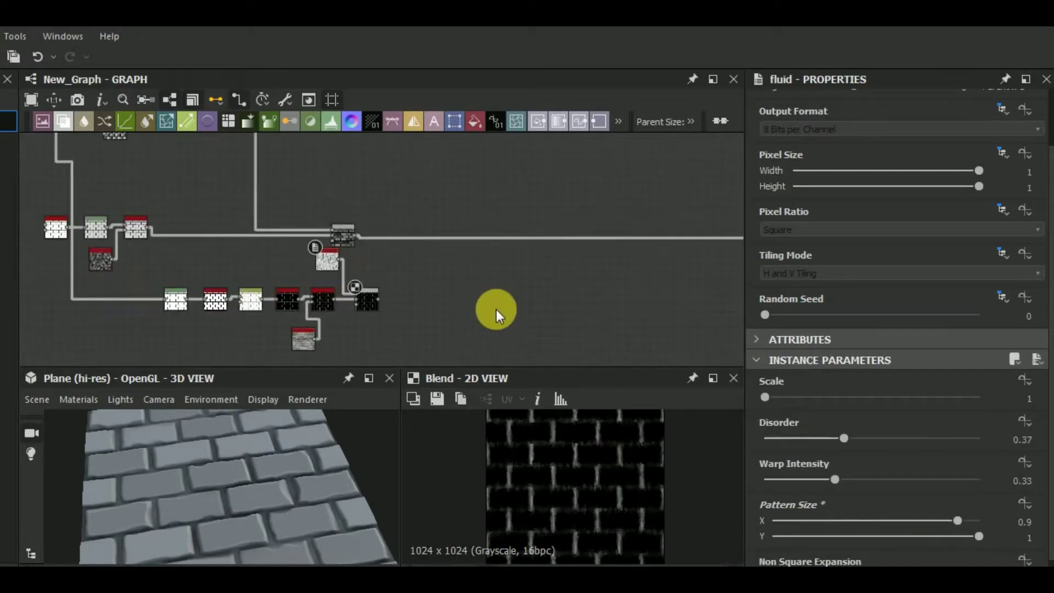
Add a Height Blend into the main Multiply Blend at 0.74 opacity, Contrast 1, Height Offset 0.64.
key(space)
text(height)
click(544, 120)
drag(390, 300, 535, 302)
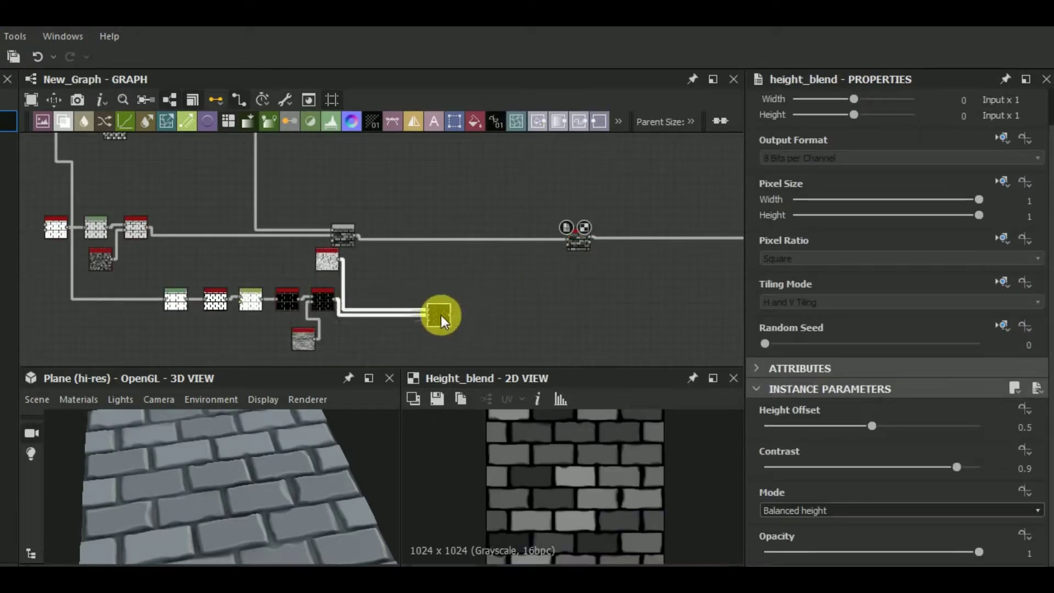
scroll(440, 315, up, 2)
drag(371, 310, 541, 199)
click(554, 204)
drag(979, 405, 908, 410)
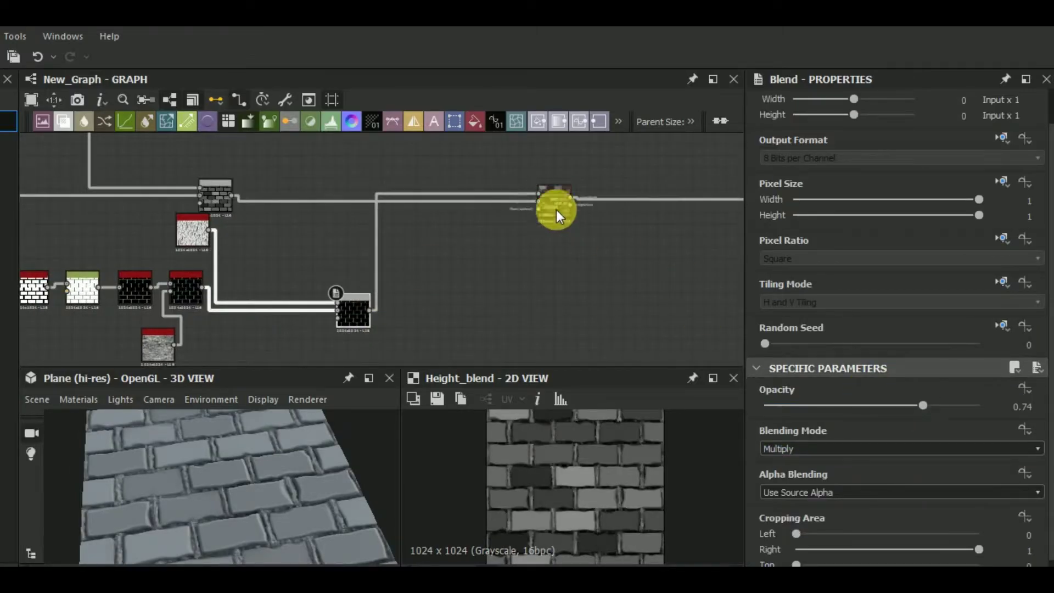
click(555, 212)
click(901, 425)
mouse_move(231, 503)
mouse_down()
mouse_move(272, 450)
mouse_move(239, 499)
mouse_move(310, 464)
mouse_up()
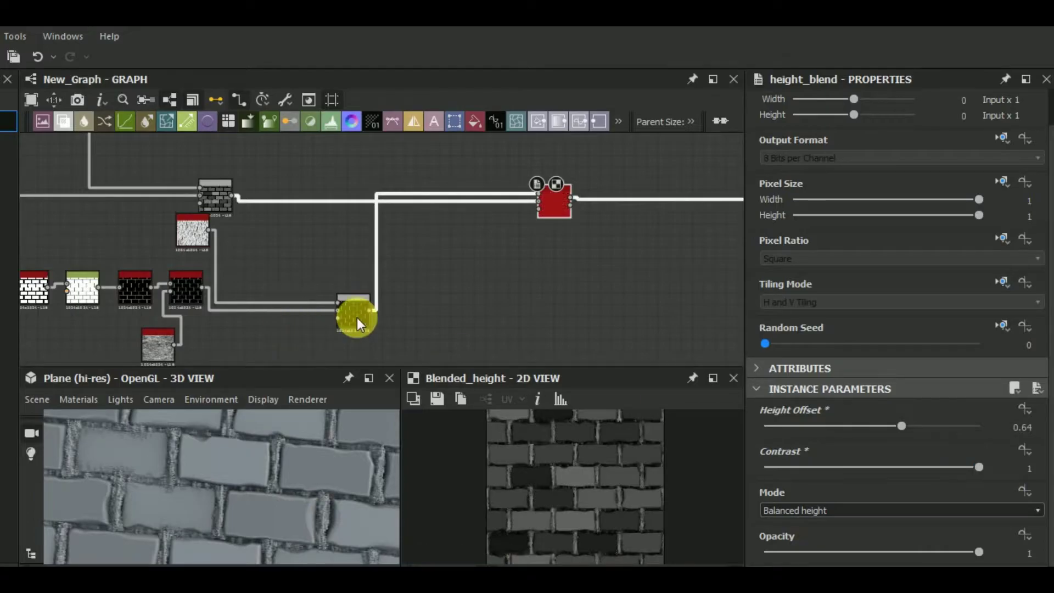
drag(356, 318, 275, 316)
Add a Histogram Scan after the Height Blend with Position 0.86 and Contrast about 0.3.
key(space)
text(hi)
click(450, 170)
click(949, 464)
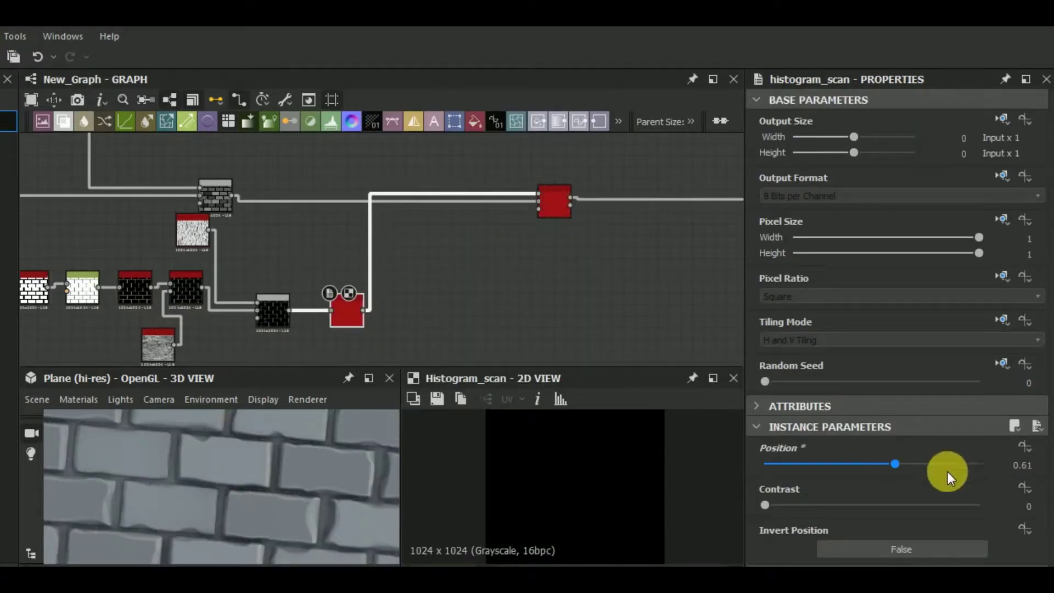
drag(850, 506, 819, 506)
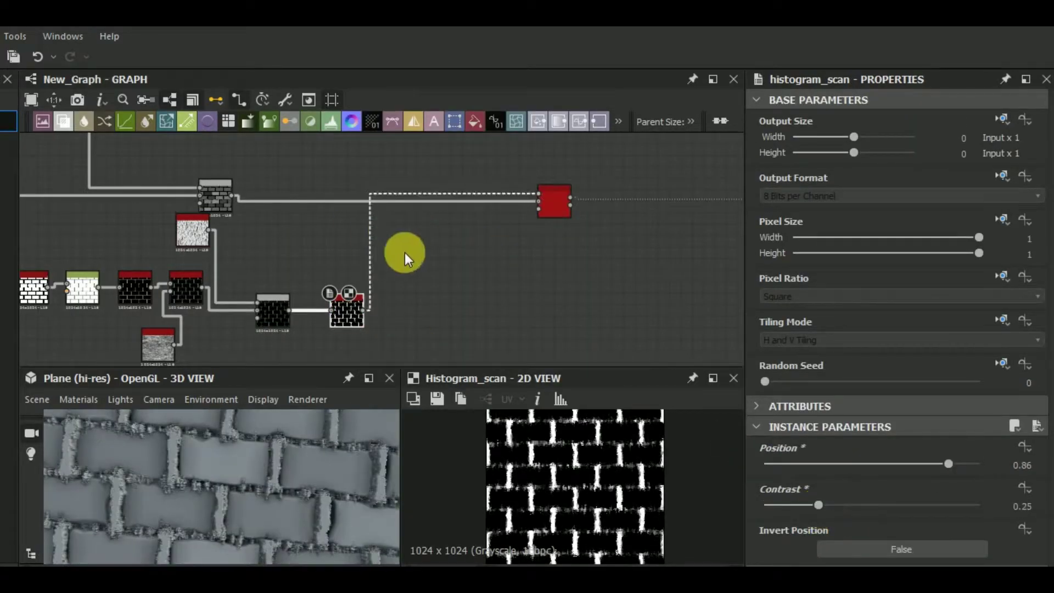
Soften the mask with a Blur HQ Grayscale, intensity about 2.8 and quality 1.
key(space)
text(blur)
click(543, 168)
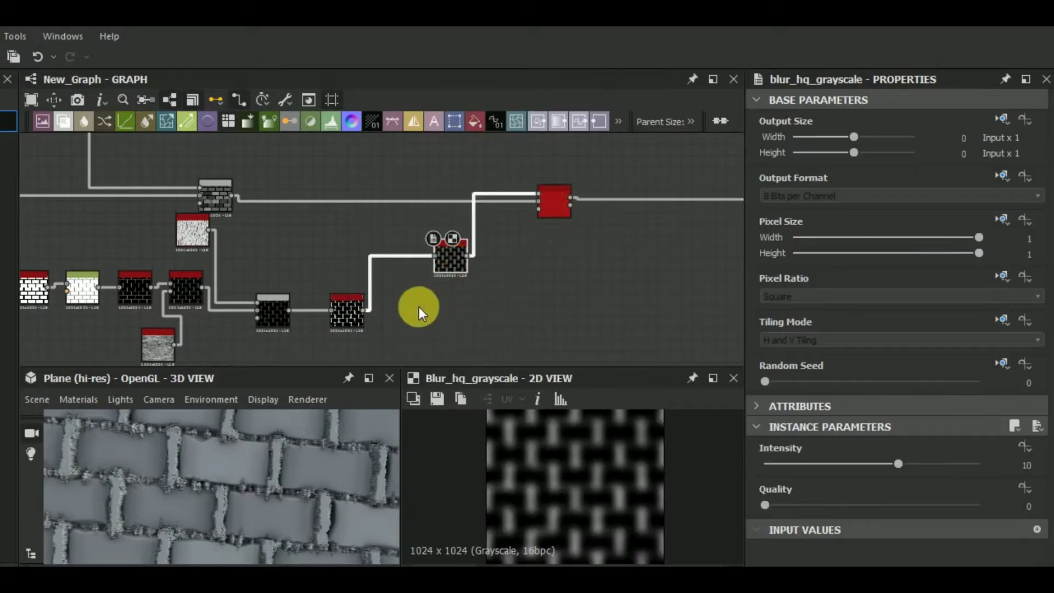
drag(450, 257, 416, 315)
click(950, 505)
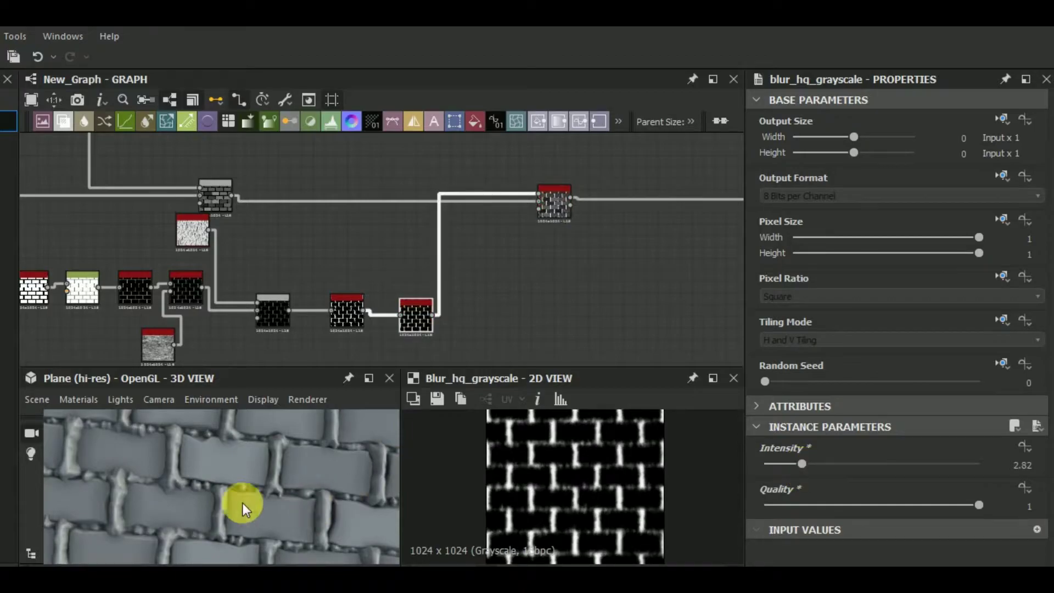
mouse_move(243, 502)
mouse_down()
mouse_move(406, 213)
mouse_move(479, 321)
mouse_up()
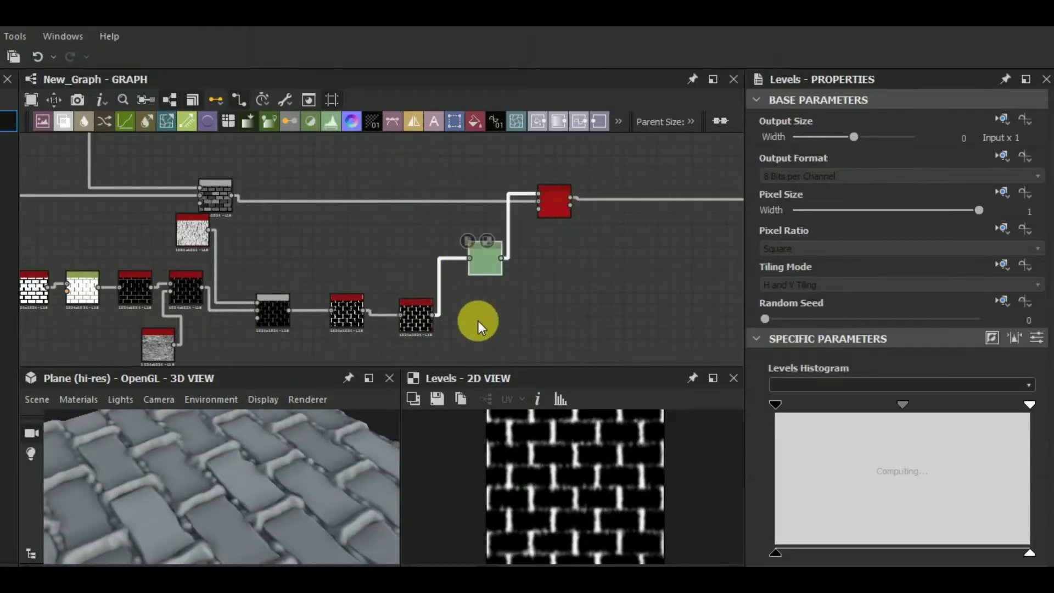
Insert a Levels node before the output and preview the material on a rounded cube.
click(37, 399)
click(153, 434)
drag(248, 449, 231, 443)
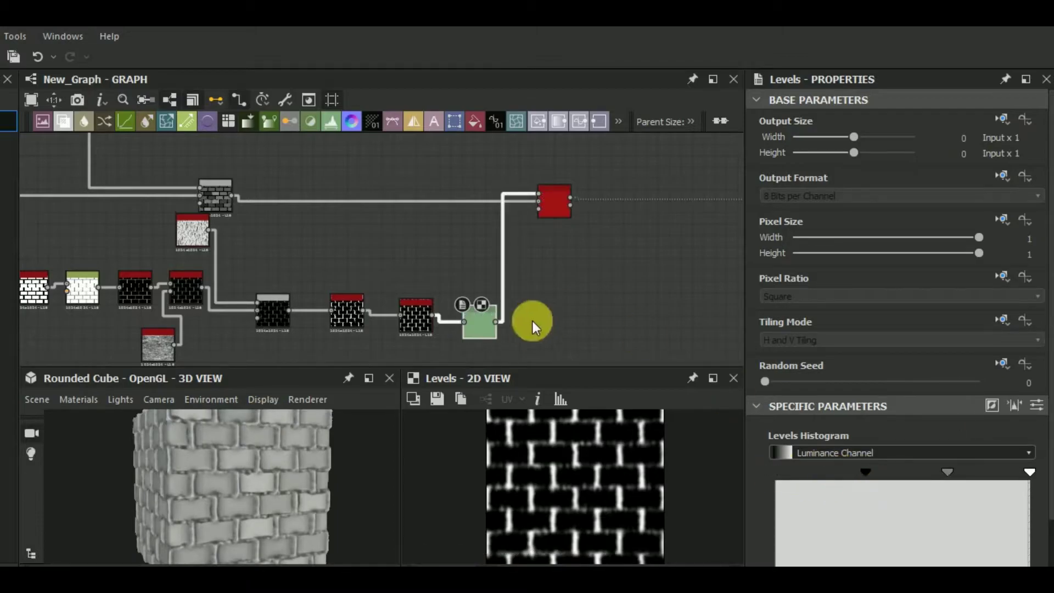
Adjust the Levels black and white points so the mortar lines read brighter and wider.
mouse_move(790, 470)
mouse_down()
mouse_move(877, 472)
mouse_move(825, 475)
mouse_up()
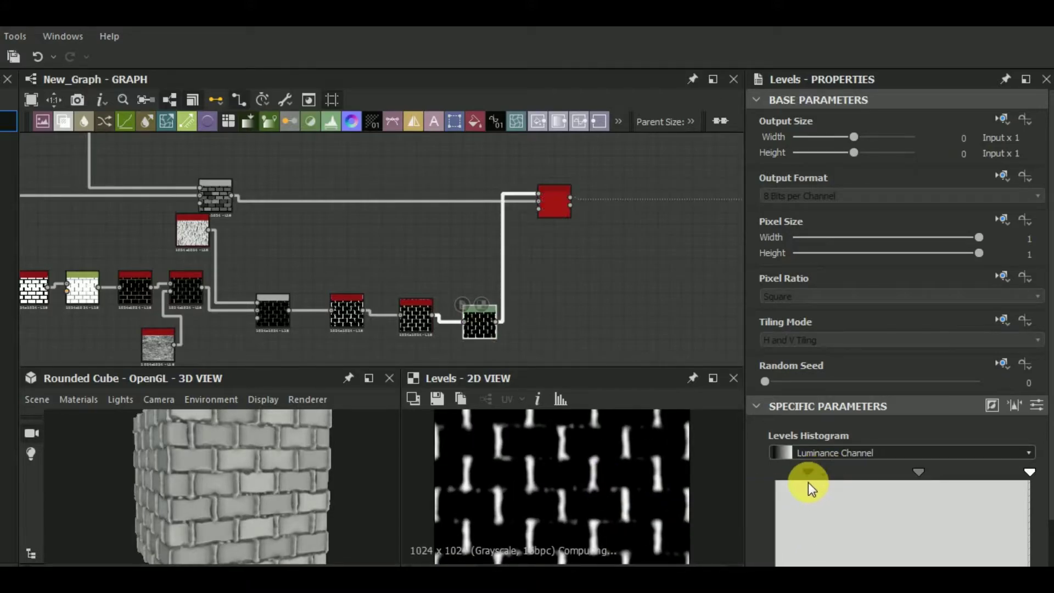
drag(807, 482, 795, 473)
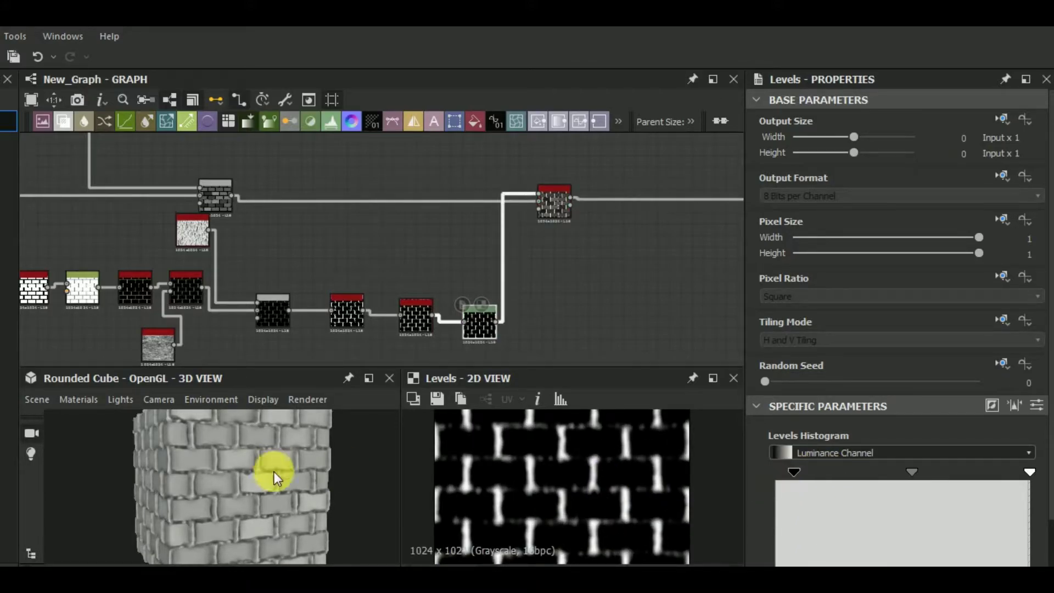
drag(1029, 472, 999, 473)
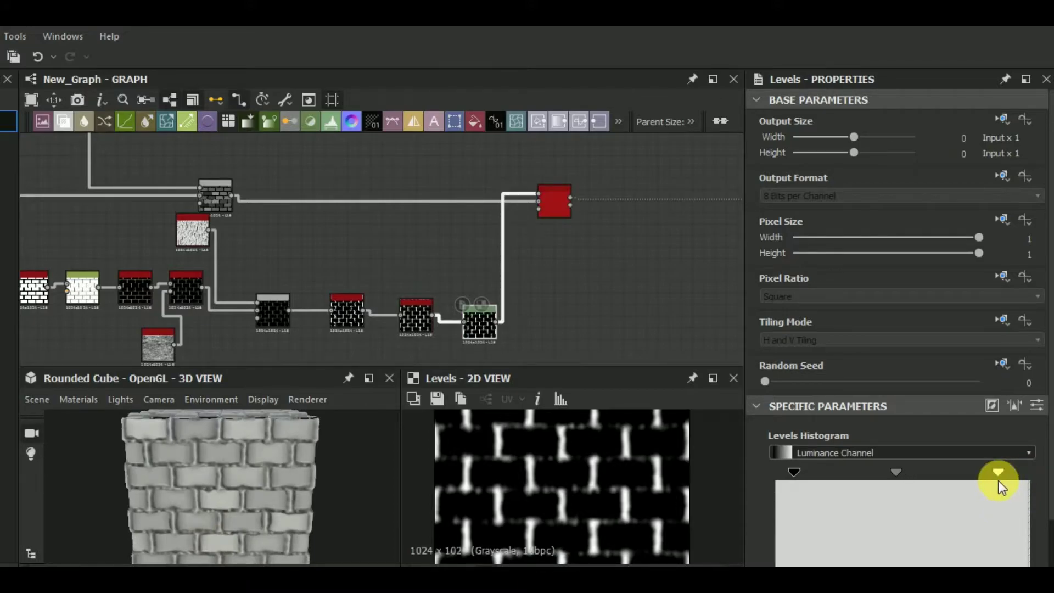
scroll(1000, 486, down, 2)
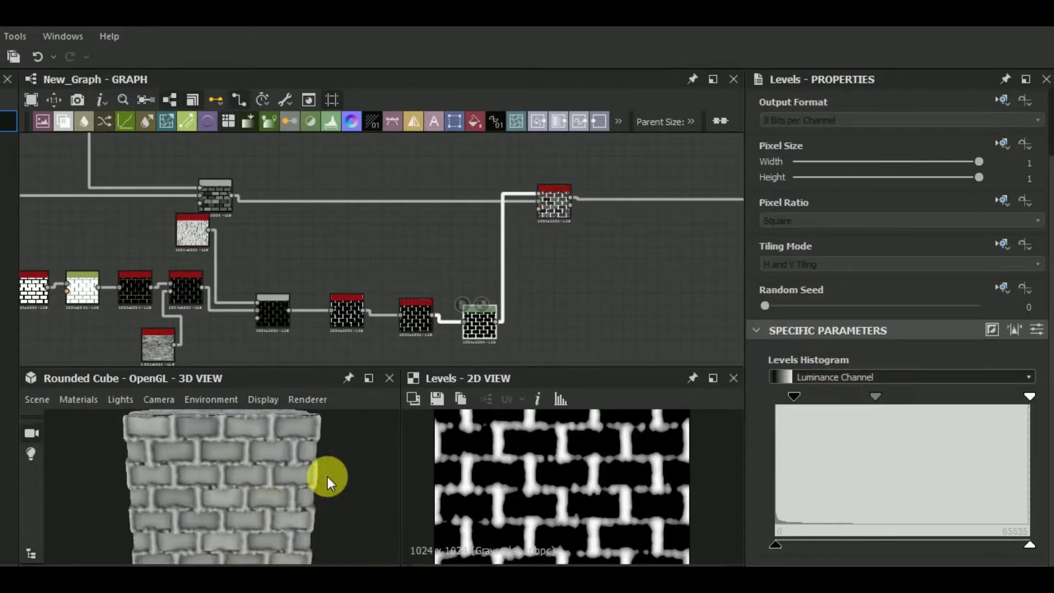
drag(794, 396, 785, 396)
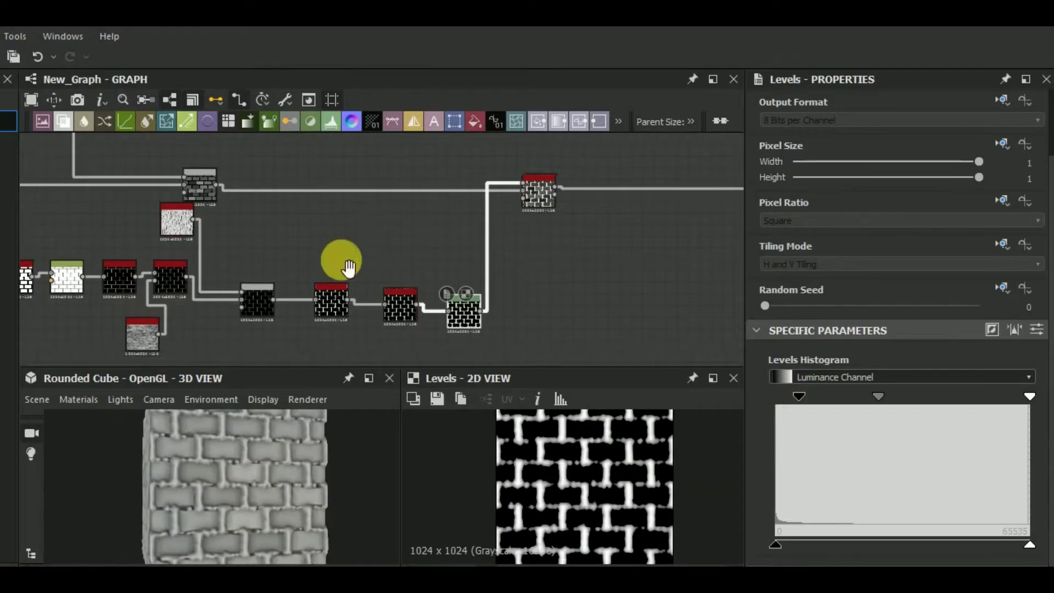
middle_drag(342, 264, 349, 299)
drag(508, 195, 418, 365)
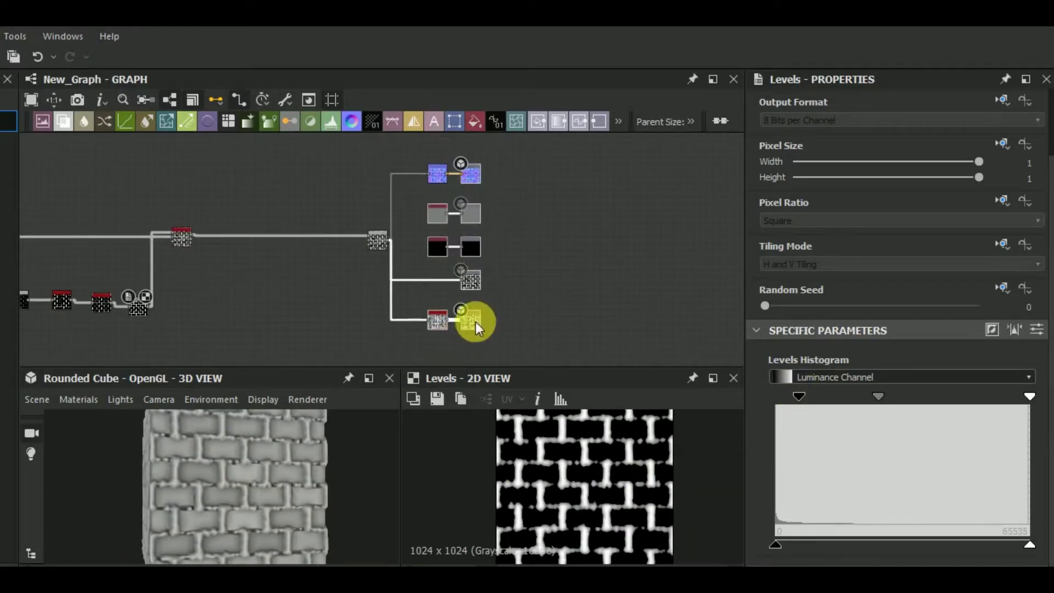
Add a Curvature Smooth node fed from the Normal output.
middle_drag(475, 322, 393, 204)
scroll(482, 265, up, 3)
key(space)
text(curva)
click(520, 159)
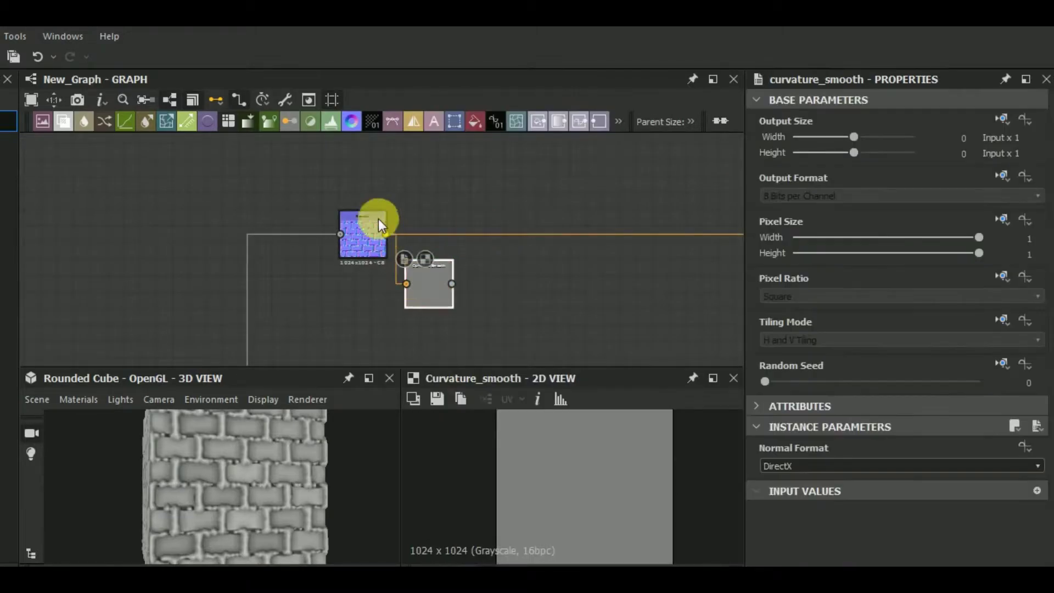
Add a Levels node after Curvature Smooth, tighten its contrast, and place the Gradient Map above.
drag(983, 483, 977, 466)
drag(774, 472, 828, 482)
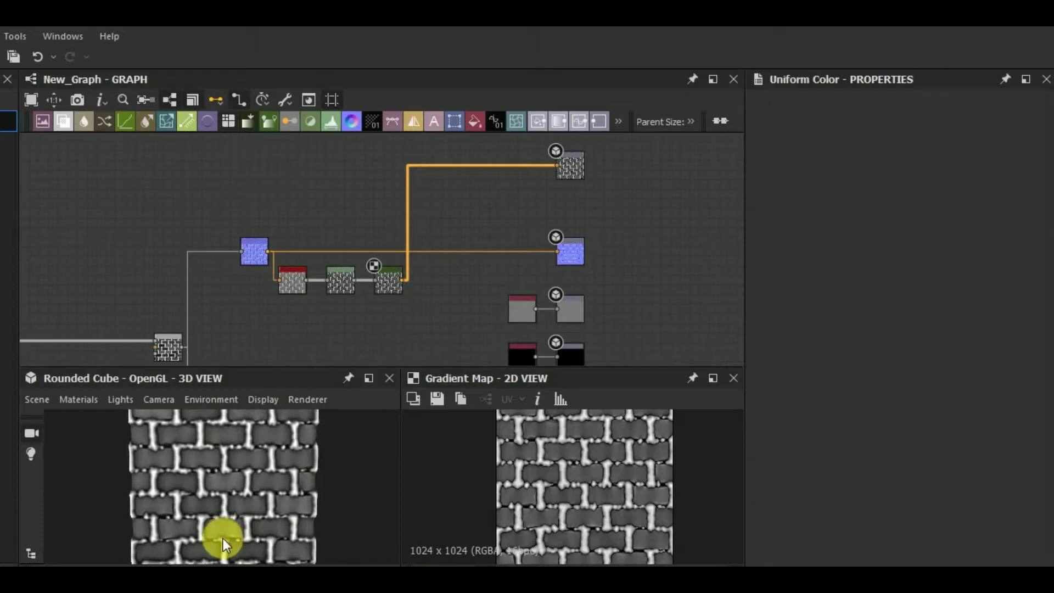
drag(223, 544, 209, 554)
click(346, 280)
middle_drag(383, 282, 357, 226)
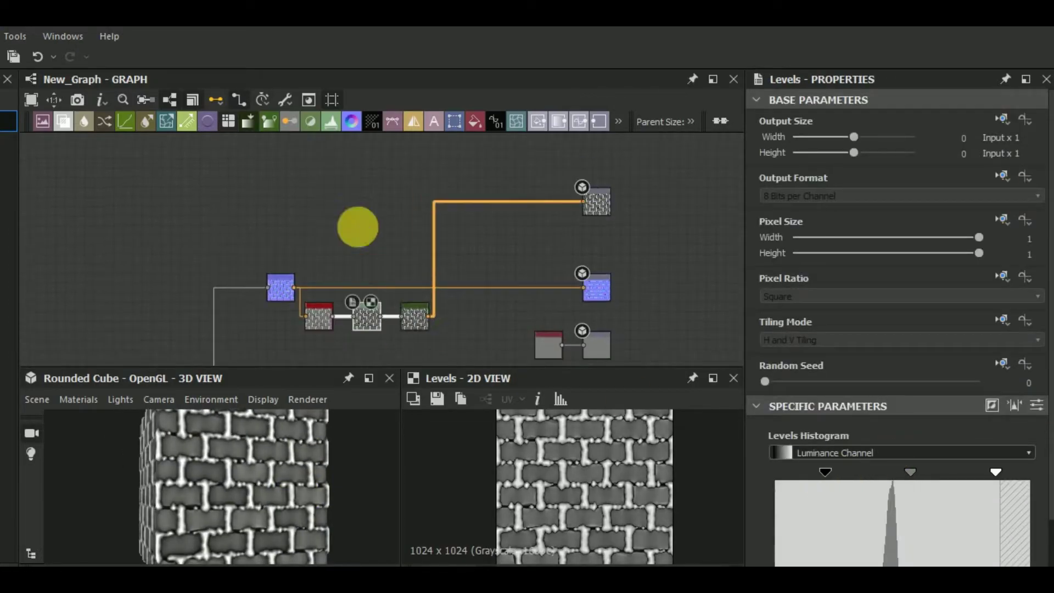
drag(414, 316, 400, 182)
middle_drag(475, 257, 463, 301)
scroll(982, 543, down, 2)
Set a Gradient Map key to dark grey in the Gradient Editor.
click(994, 549)
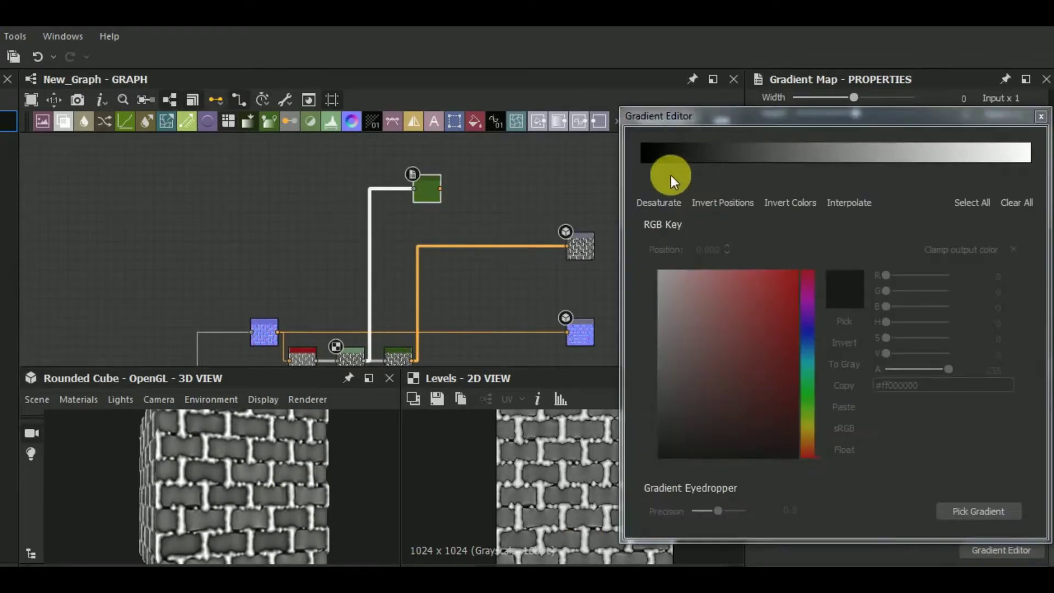
click(658, 409)
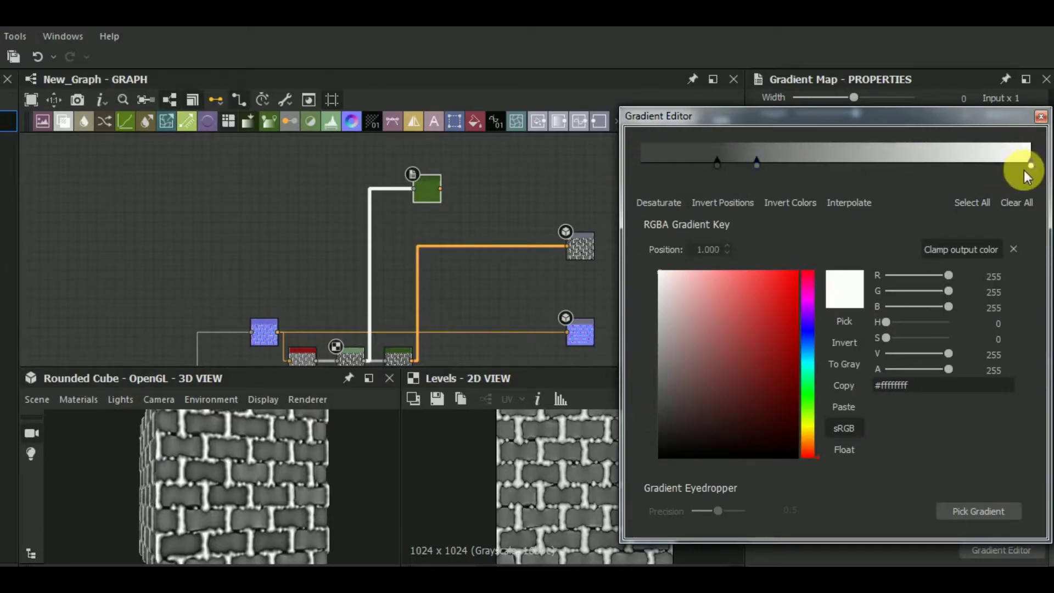
click(516, 221)
Add a Blend node and a Histogram Scan fed by the brick mask.
click(64, 125)
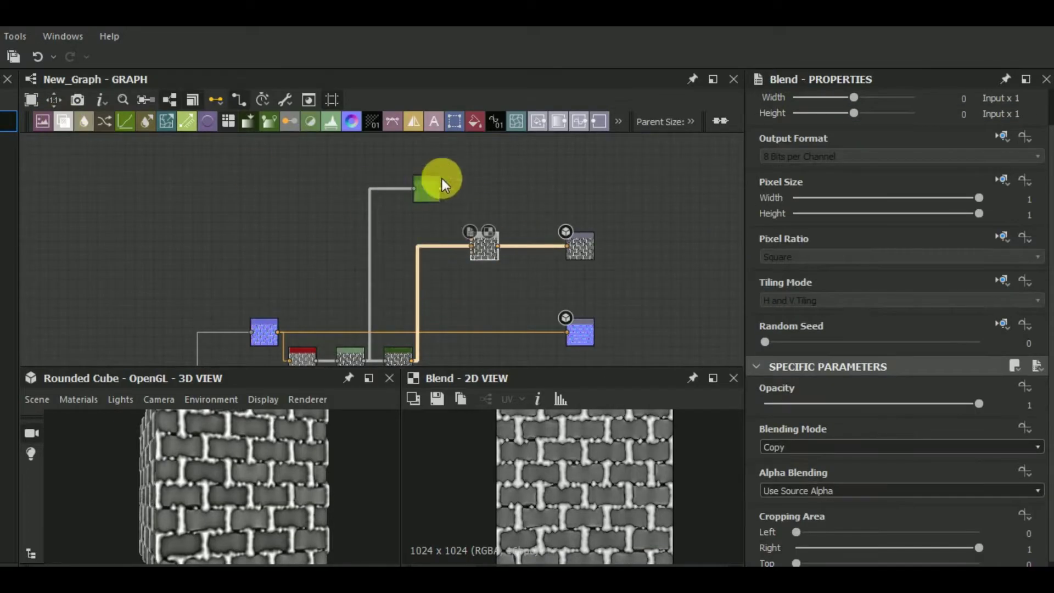
key(space)
click(612, 415)
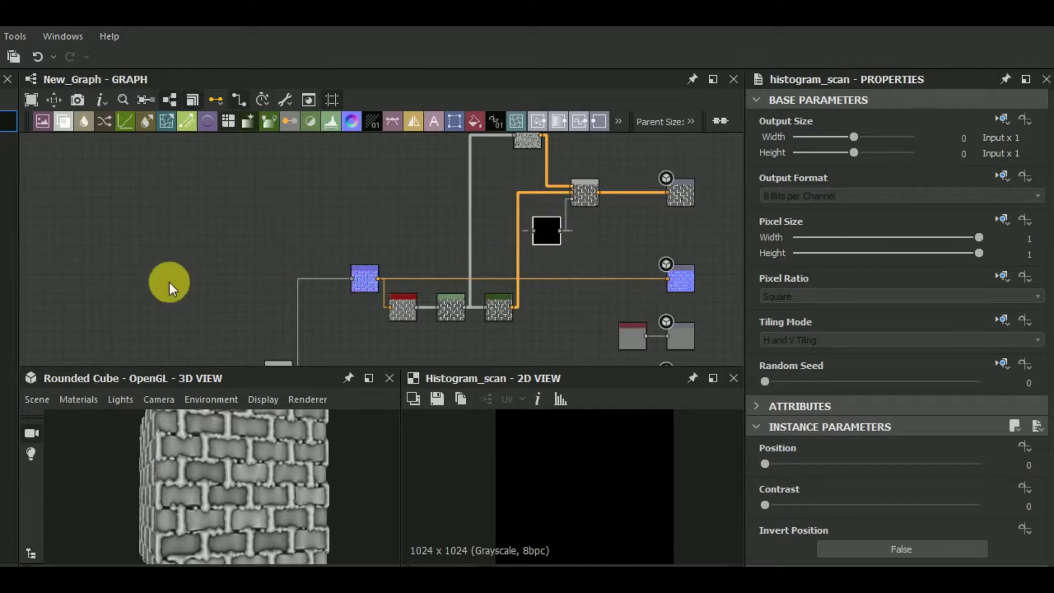
scroll(577, 252, up, 2)
scroll(577, 252, up, 3)
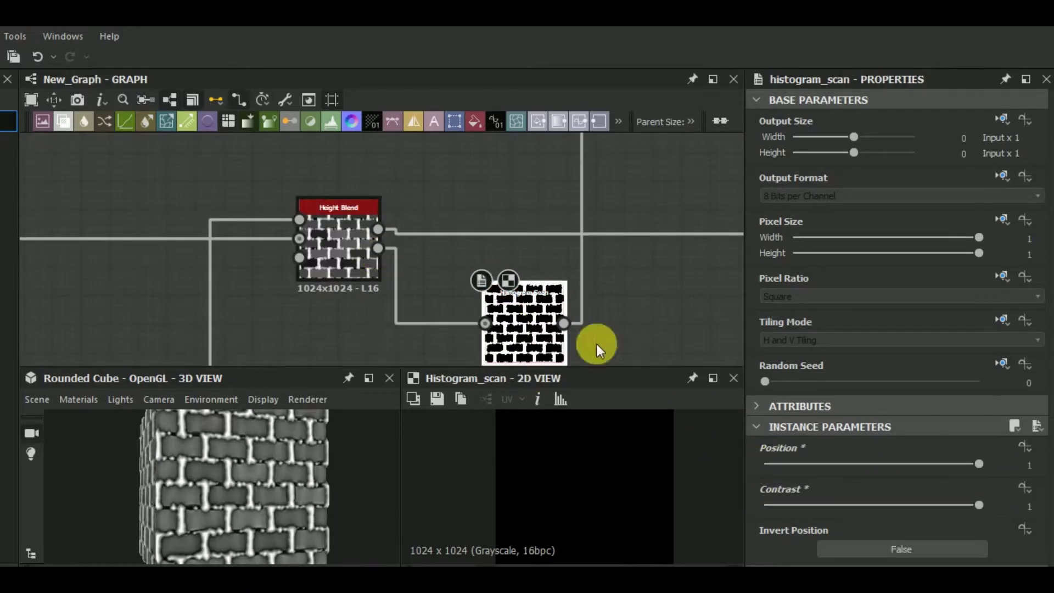
scroll(596, 344, down, 5)
drag(423, 282, 291, 343)
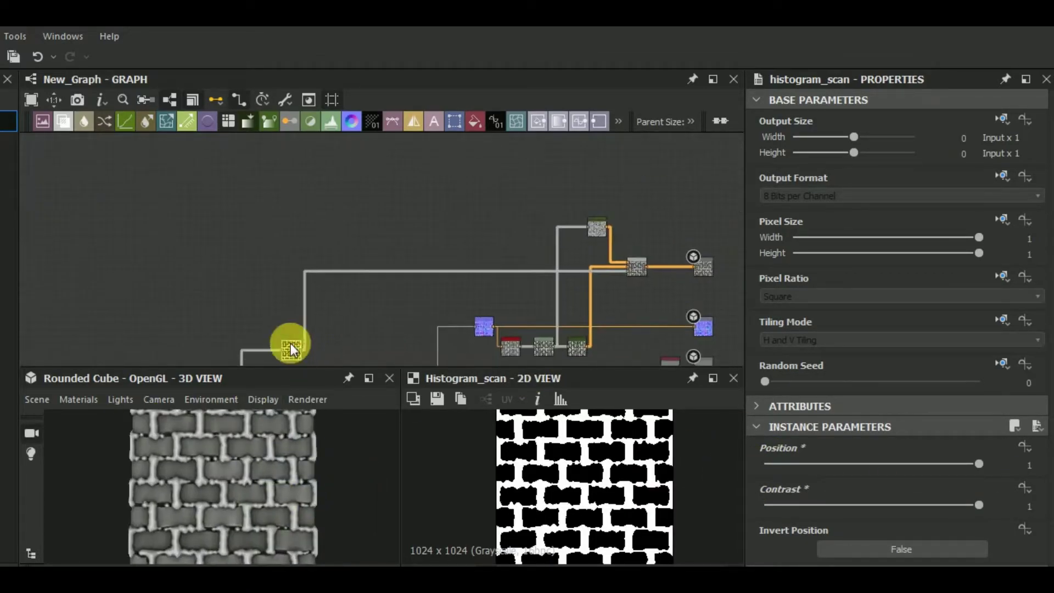
Set the Gradient Map's middle key to warm orange beige and connect it into the Blend.
click(598, 226)
middle_drag(598, 226, 380, 236)
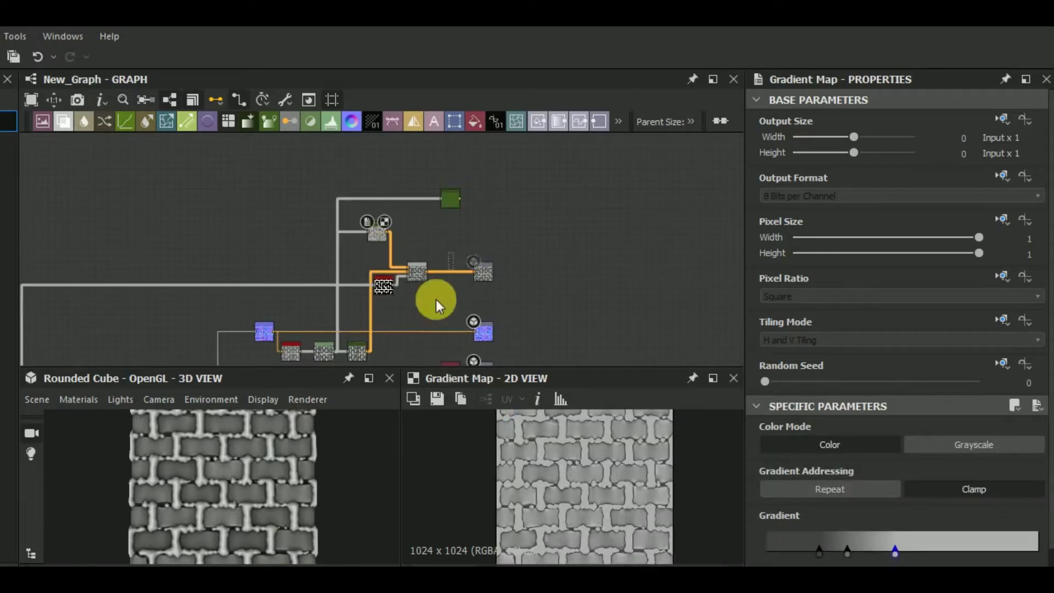
scroll(900, 494, down, 2)
click(1000, 549)
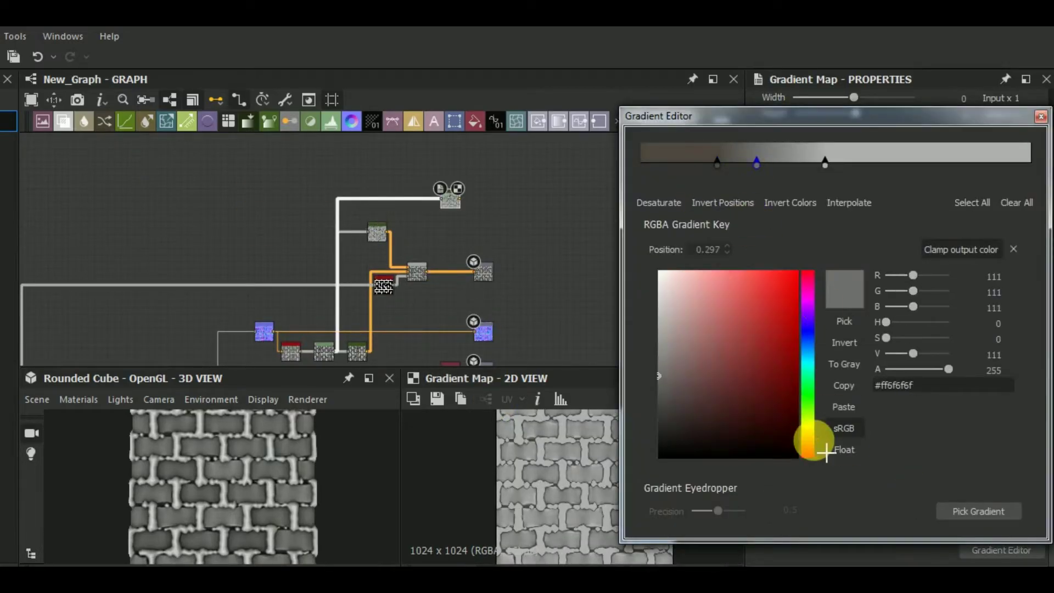
click(809, 442)
click(824, 163)
click(808, 439)
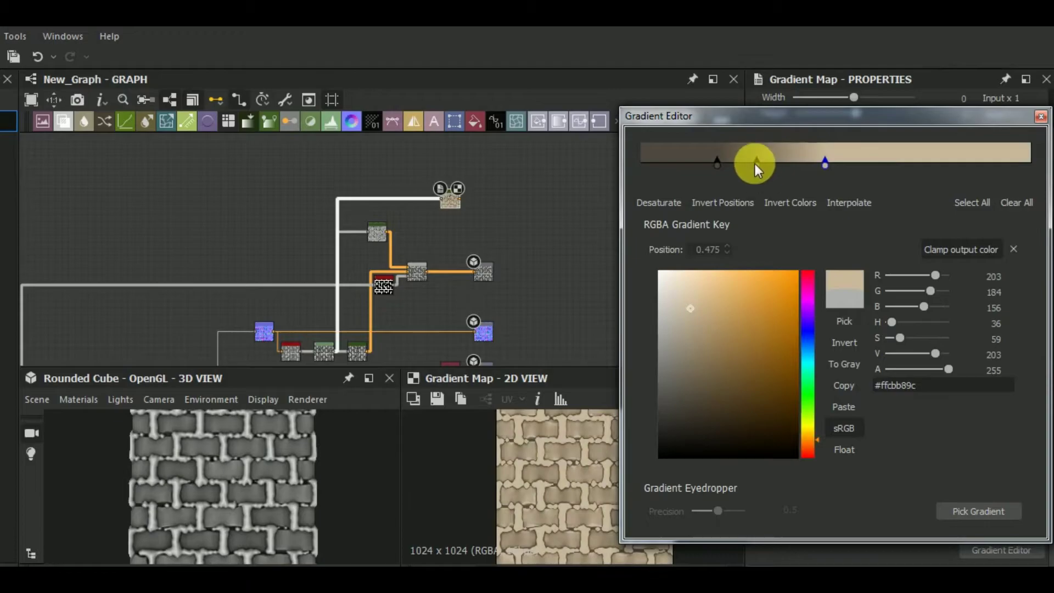
click(1040, 116)
drag(458, 281, 460, 206)
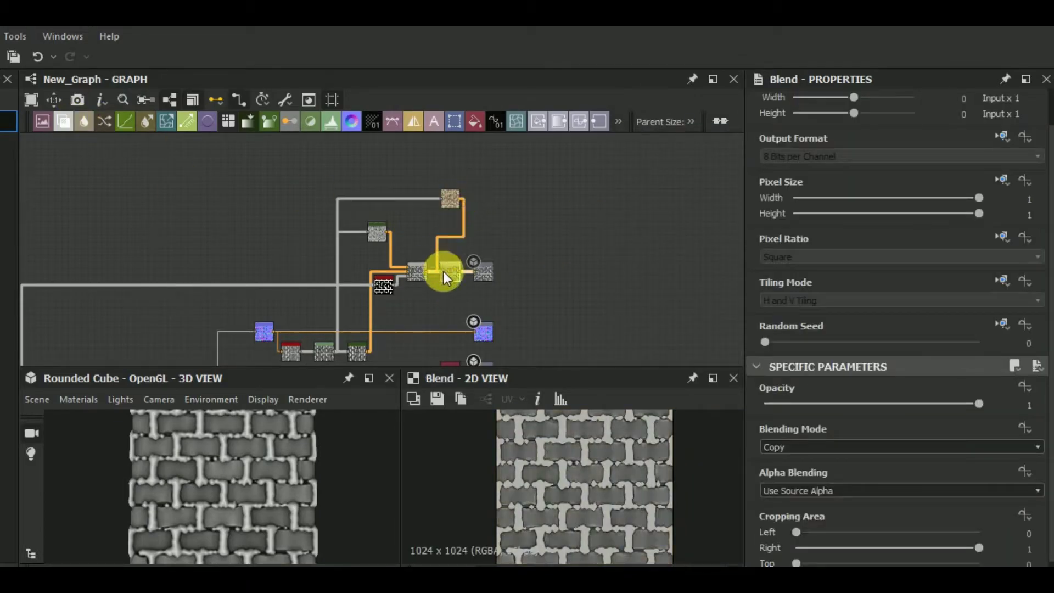
key(space)
scroll(472, 289, up, 2)
Add a second Histogram Scan producing a crisp white brick mask, placed beside the first, then open the brick colour gradient.
click(383, 300)
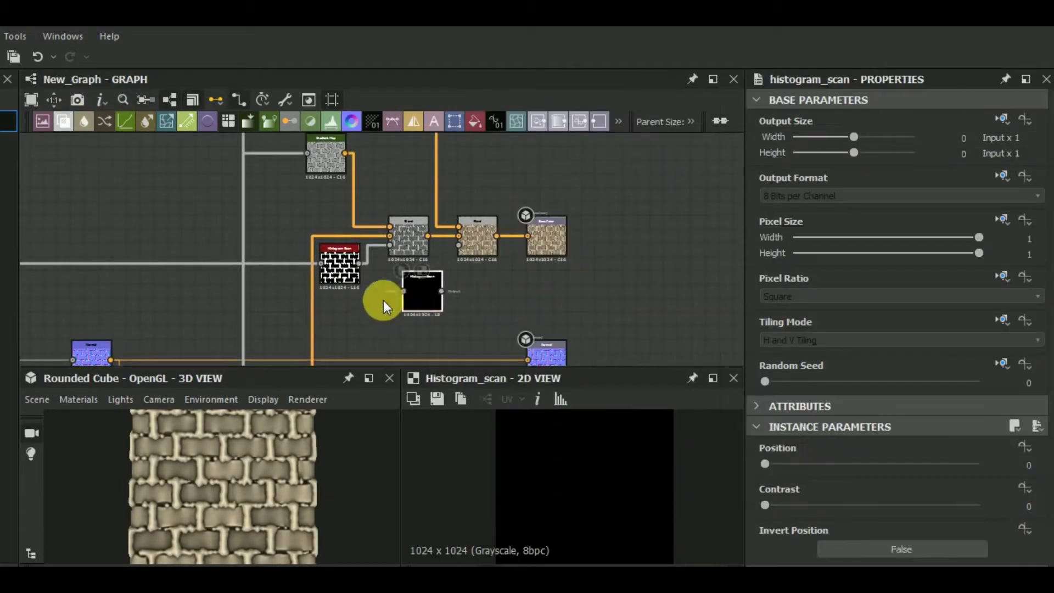
click(897, 463)
scroll(640, 229, down, 5)
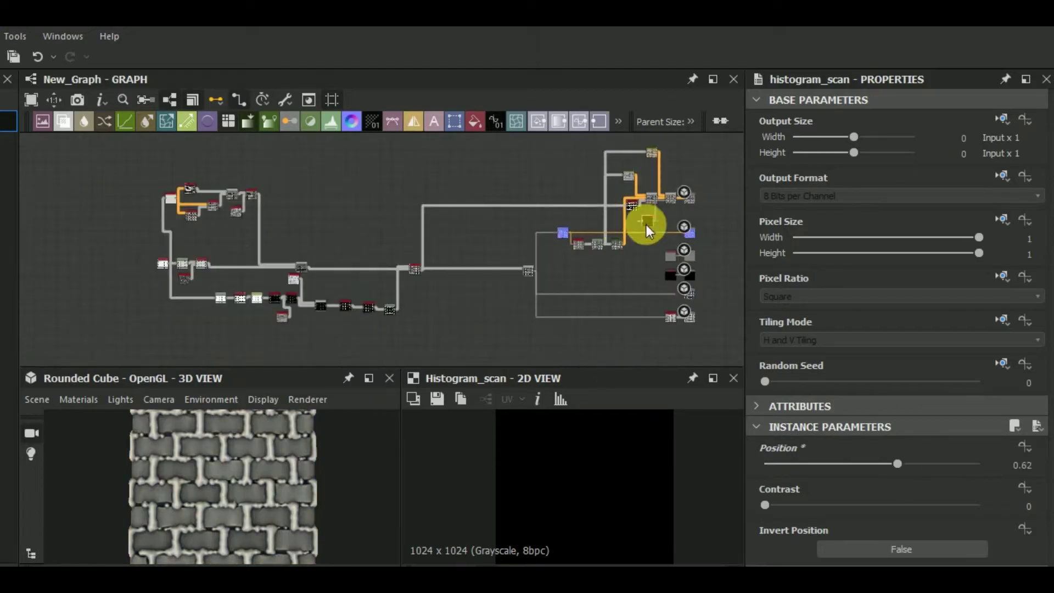
scroll(170, 245, up, 5)
drag(170, 245, 631, 275)
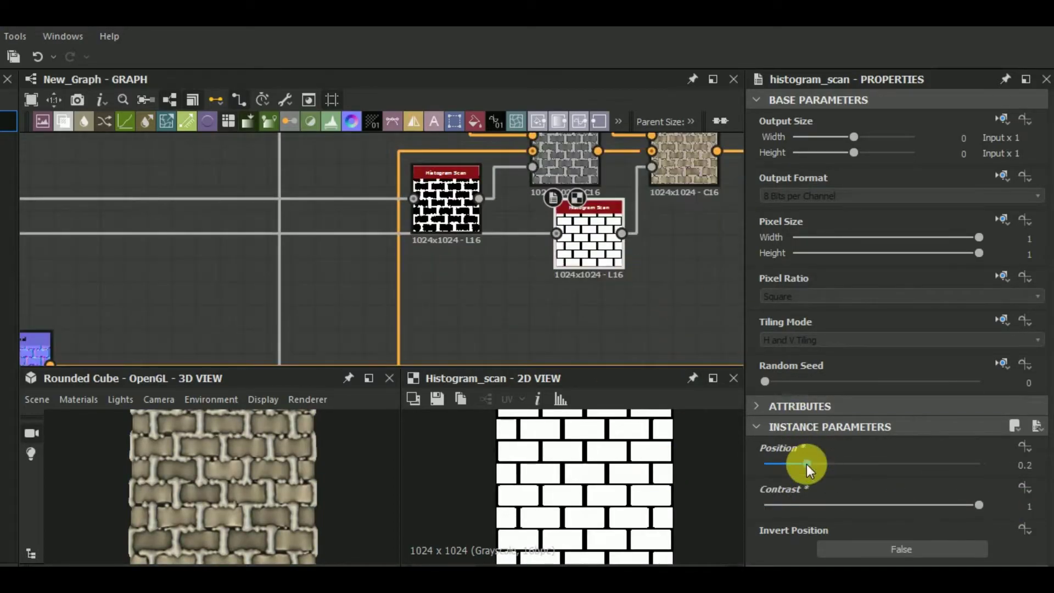
scroll(510, 317, down, 3)
double_click(486, 167)
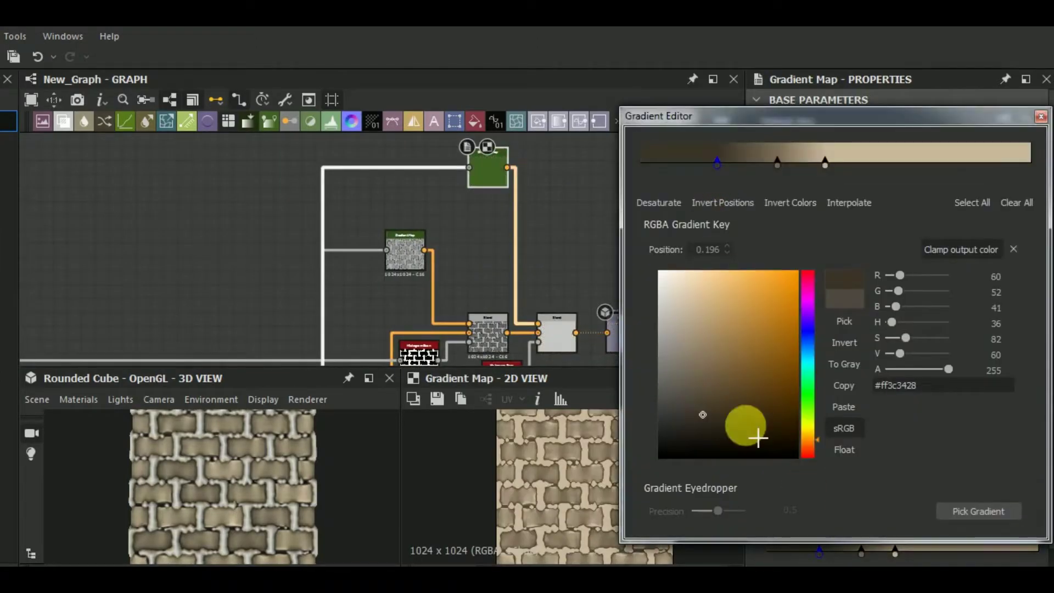
Reposition the gradient keys and darken them to deep browns.
drag(782, 177, 771, 177)
drag(701, 384, 688, 395)
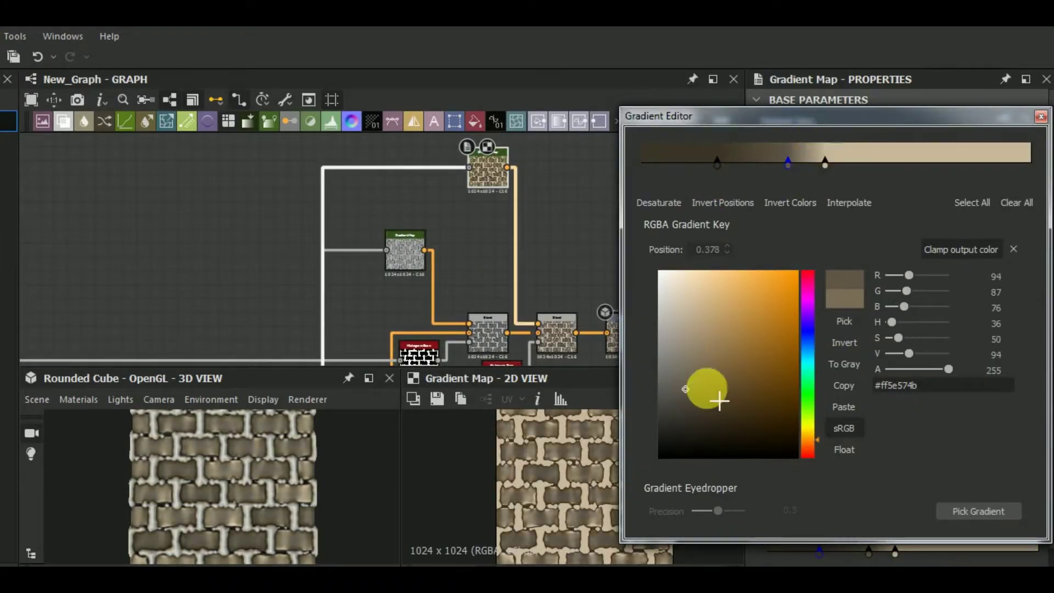
drag(825, 162, 881, 162)
drag(788, 162, 831, 163)
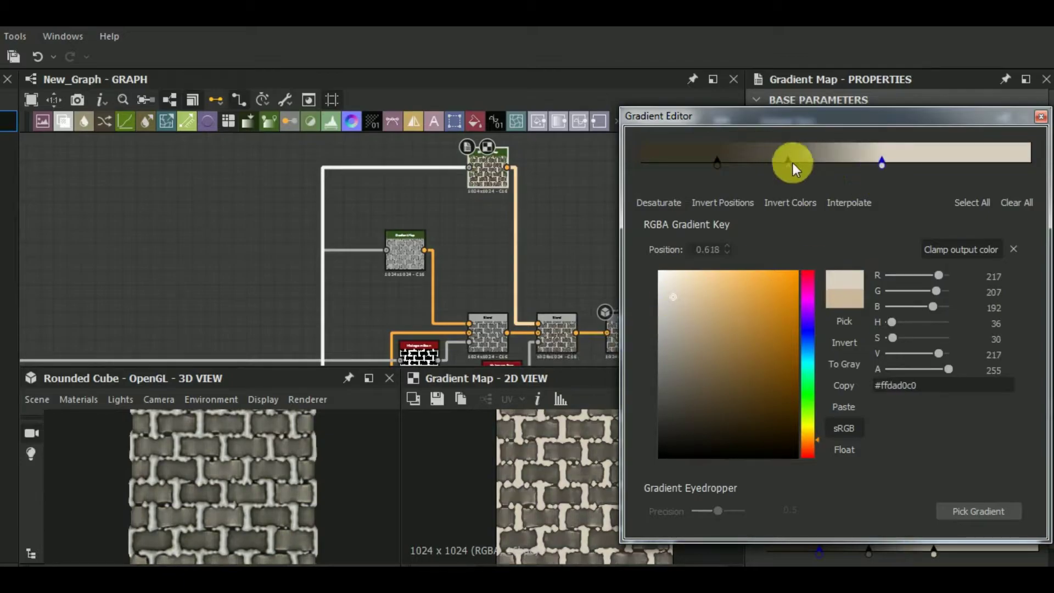
drag(716, 162, 776, 163)
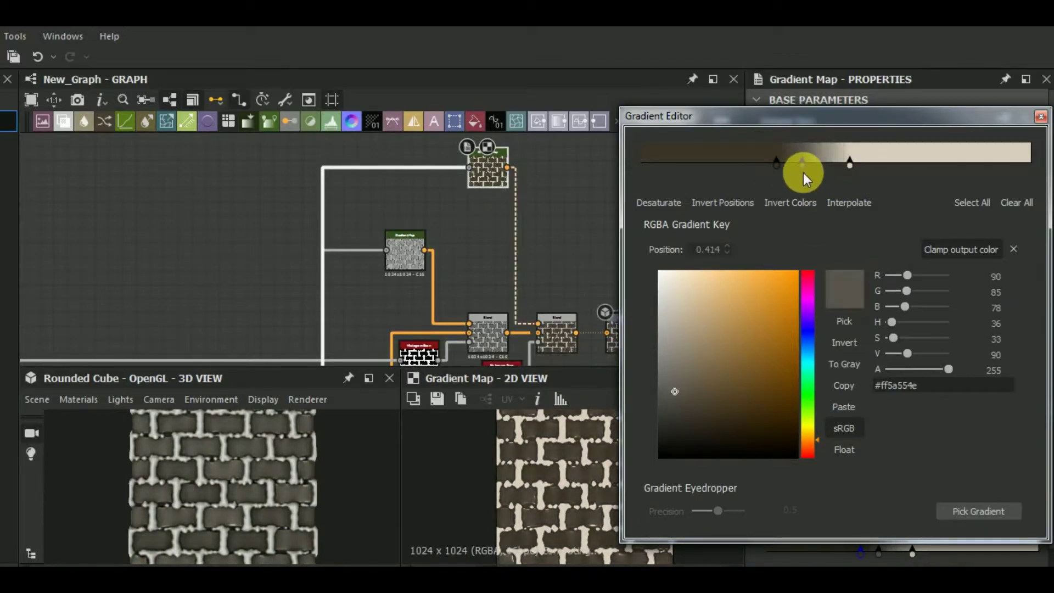
click(695, 395)
drag(723, 384, 748, 371)
mouse_move(776, 163)
mouse_down()
mouse_move(746, 163)
mouse_move(799, 166)
mouse_up()
Set the lighter gradient key to pale beige and view the whole textured cube.
click(849, 163)
click(686, 325)
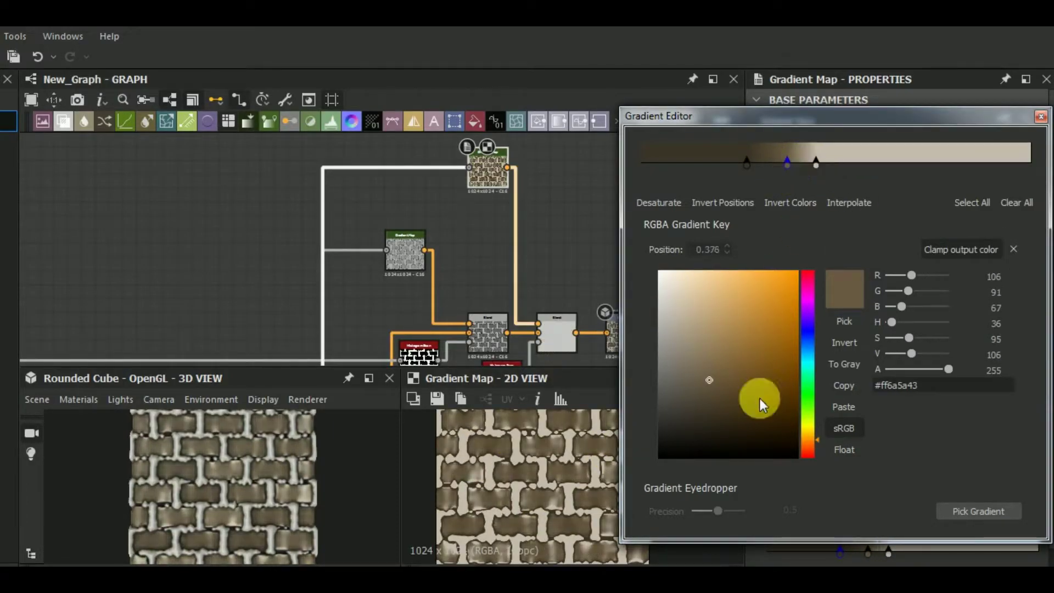
click(694, 289)
mouse_move(341, 461)
mouse_down()
mouse_move(311, 442)
mouse_move(322, 475)
mouse_up()
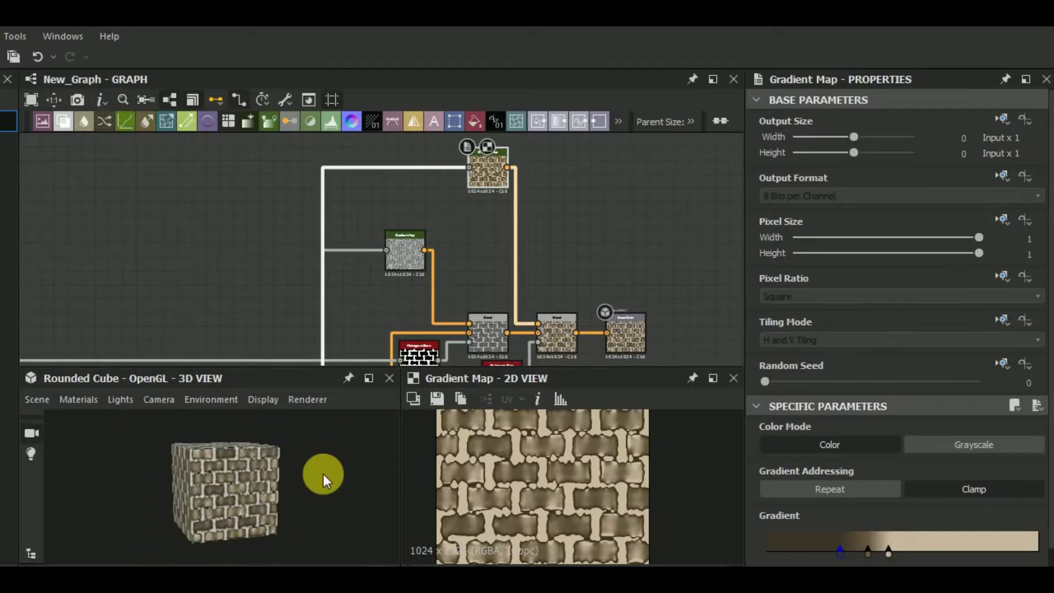
Lower the curvature Levels black point to brighten the curvature mask.
scroll(555, 265, up, 2)
click(505, 263)
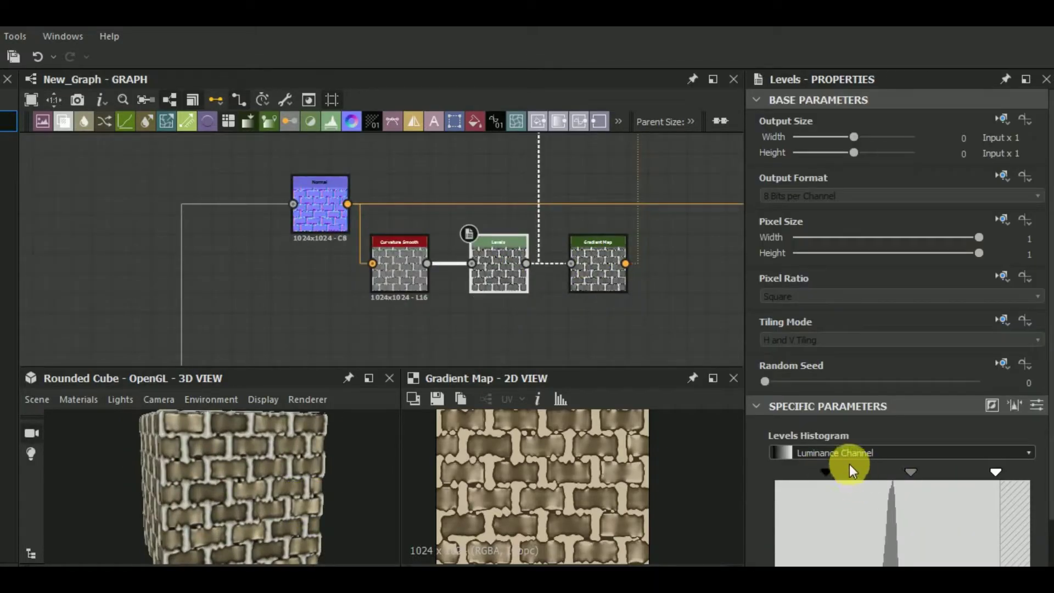
drag(845, 477, 839, 481)
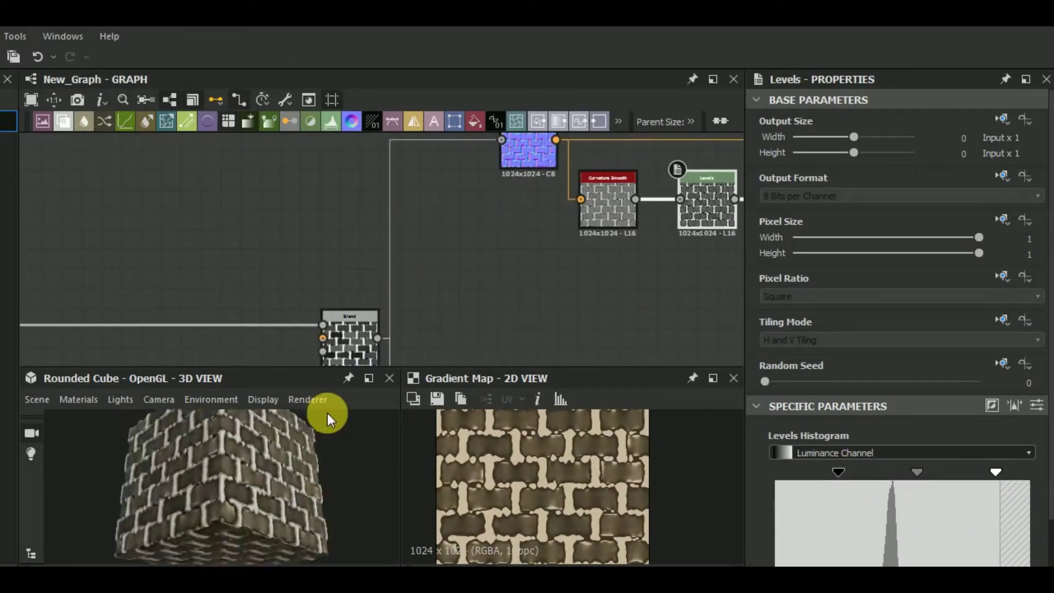
Retune the Gradient Map stops, moving the light tan stop to mid-gradient.
scroll(542, 305, down, 3)
scroll(611, 205, up, 3)
click(608, 177)
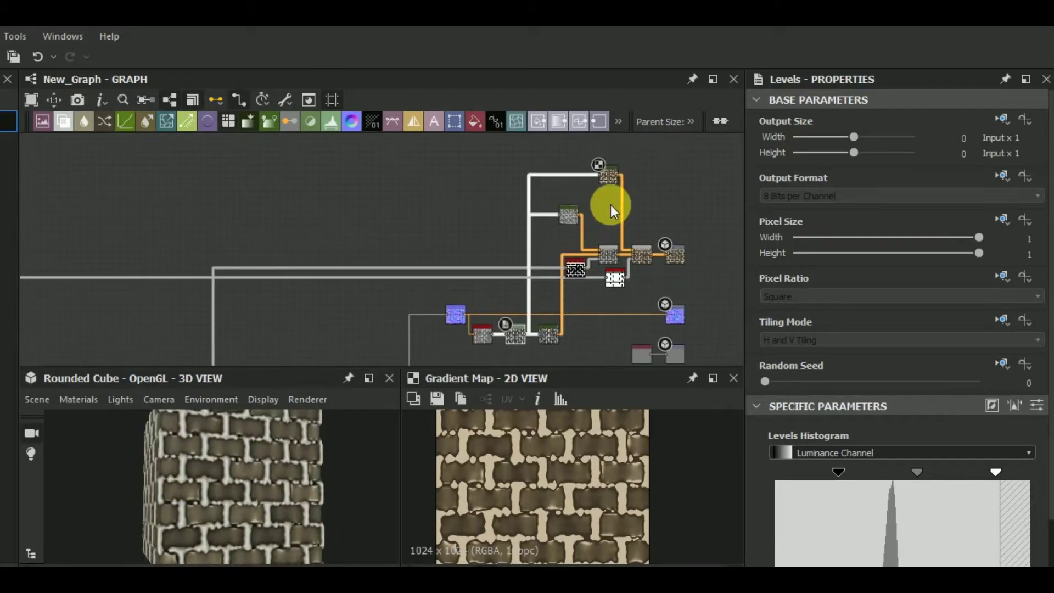
drag(911, 554, 939, 549)
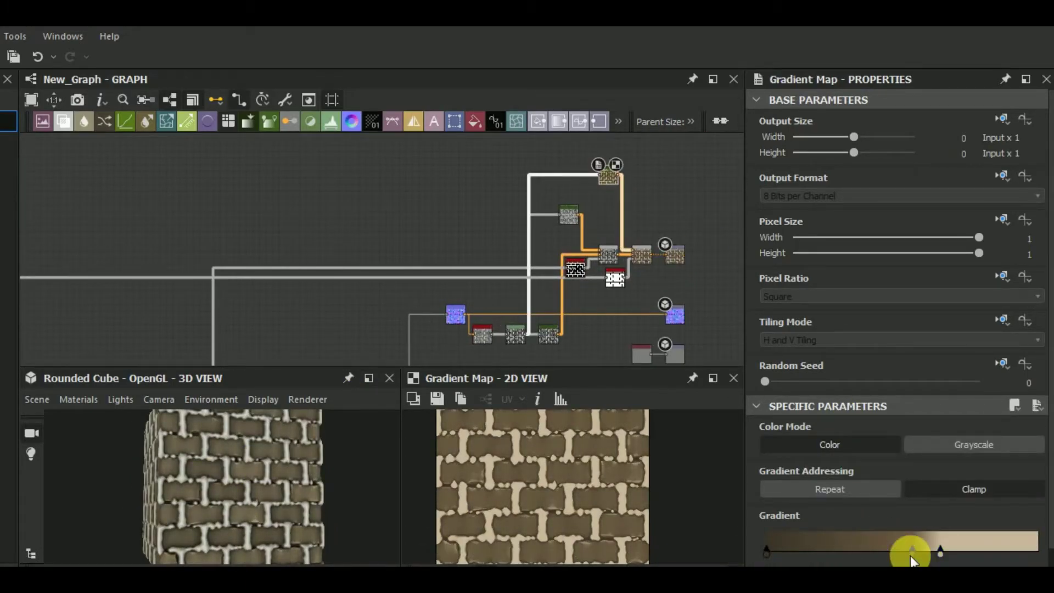
click(614, 278)
click(608, 177)
click(767, 552)
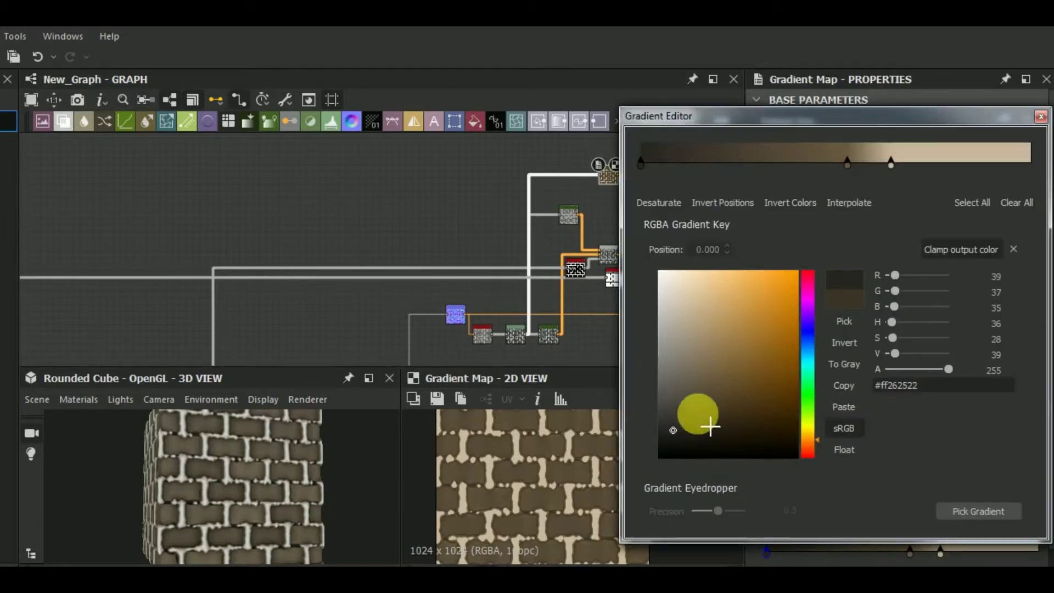
drag(891, 166, 852, 165)
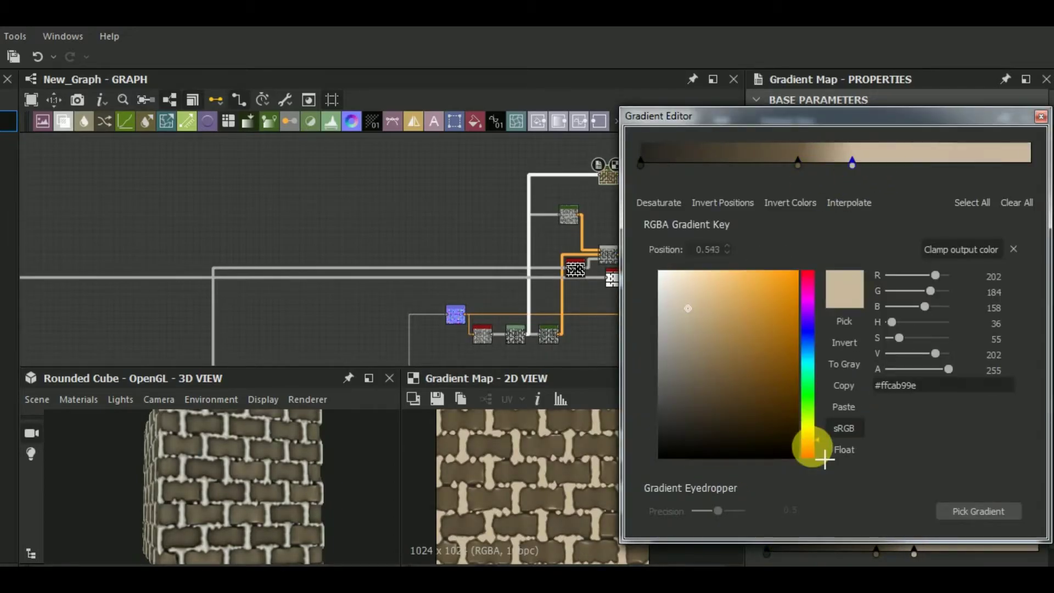
click(611, 219)
Add a Cells noise node from the 'cells' node search.
scroll(611, 219, down, 5)
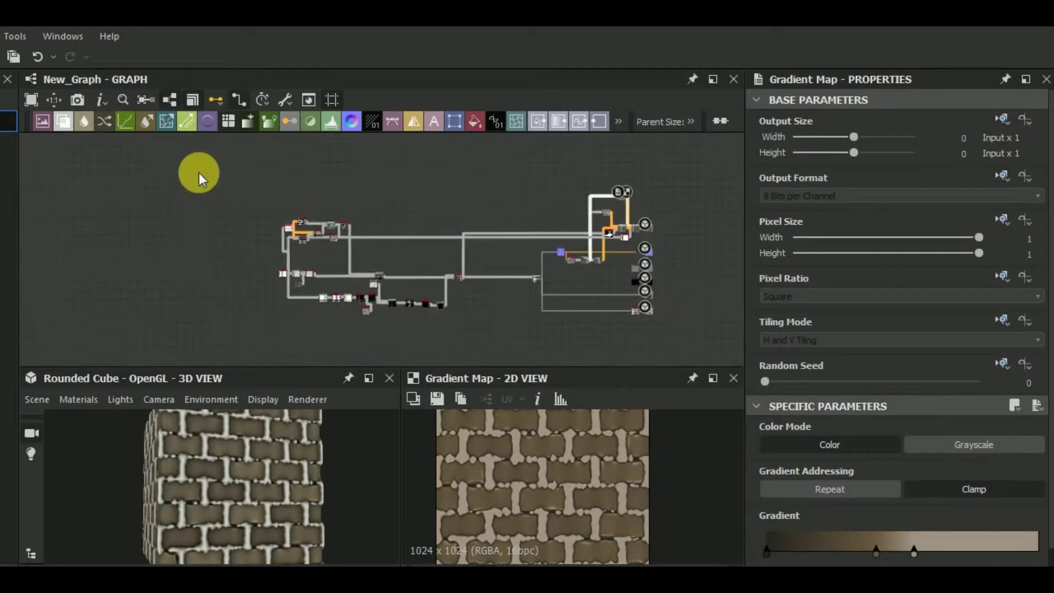
key(space)
text(cells)
key(Return)
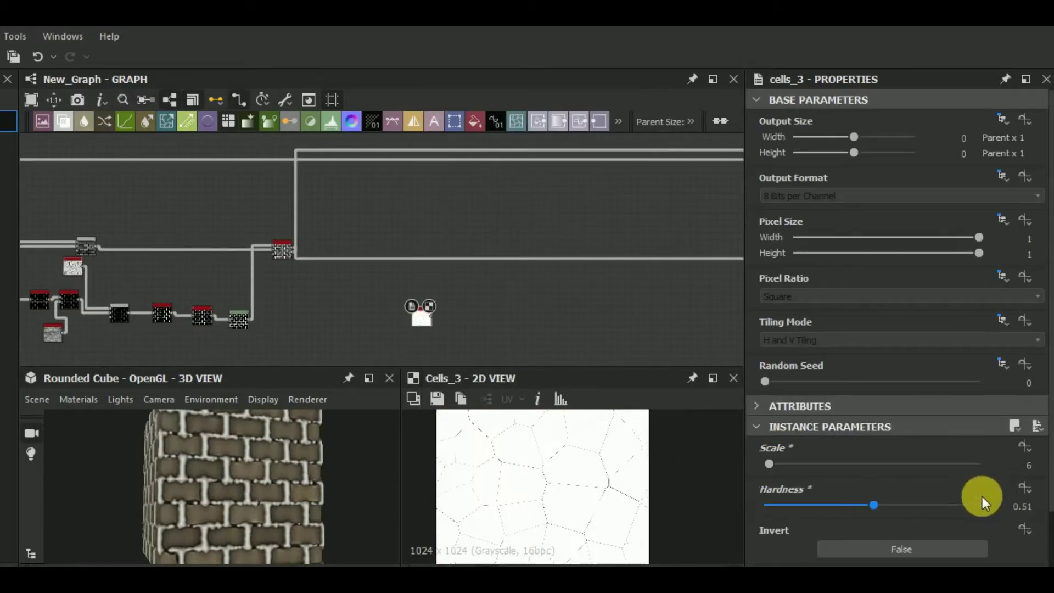
Slope-blur the cells with a Slope Blur Grayscale driven by Perlin Noise and adjust its strength.
scroll(454, 301, up, 3)
key(space)
text(slope blur)
key(Return)
key(space)
text(perl)
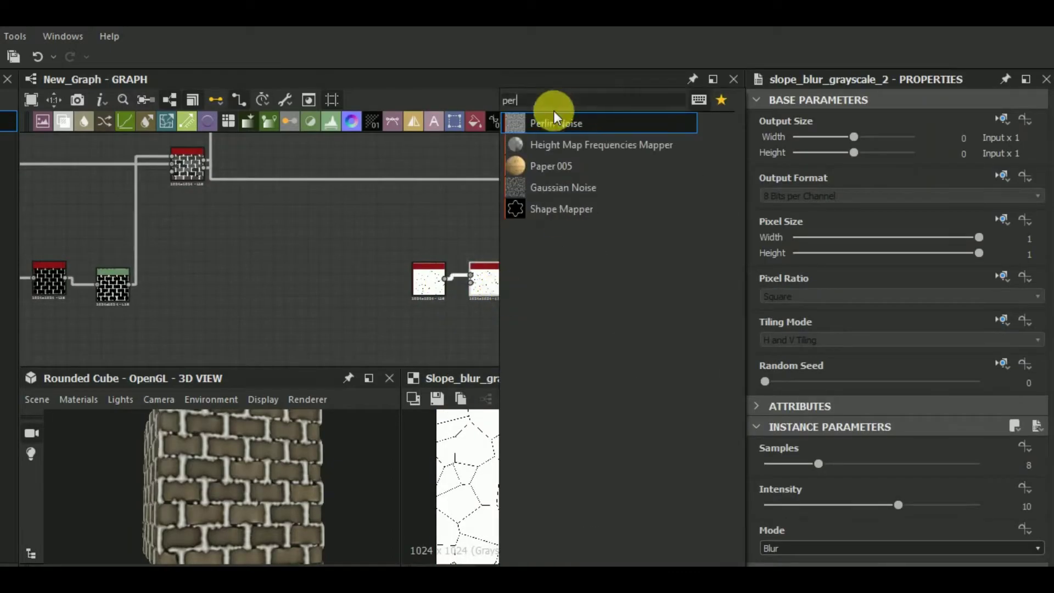
click(555, 122)
drag(898, 505, 776, 505)
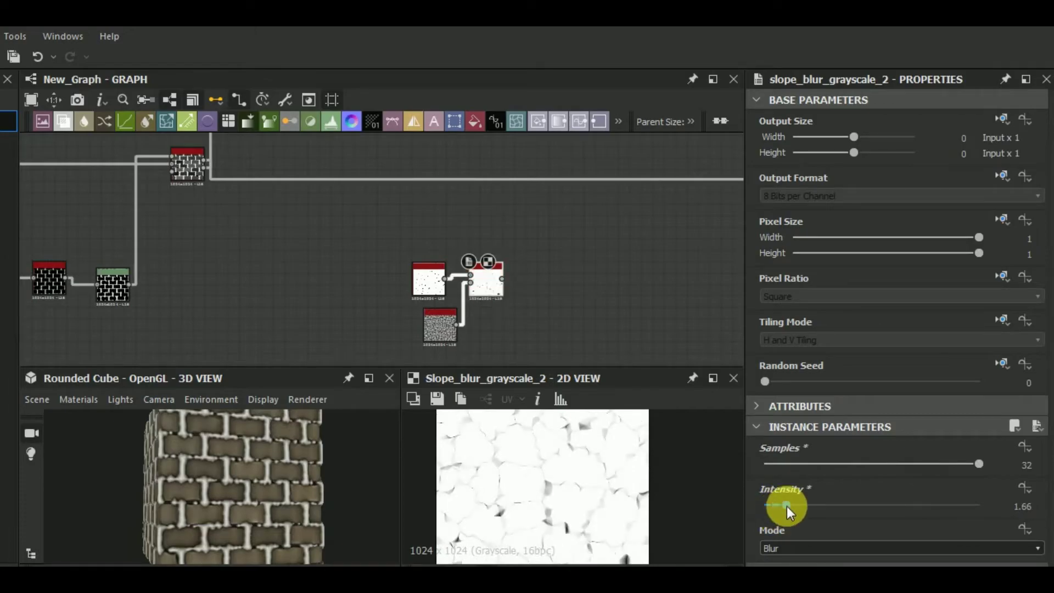
click(486, 280)
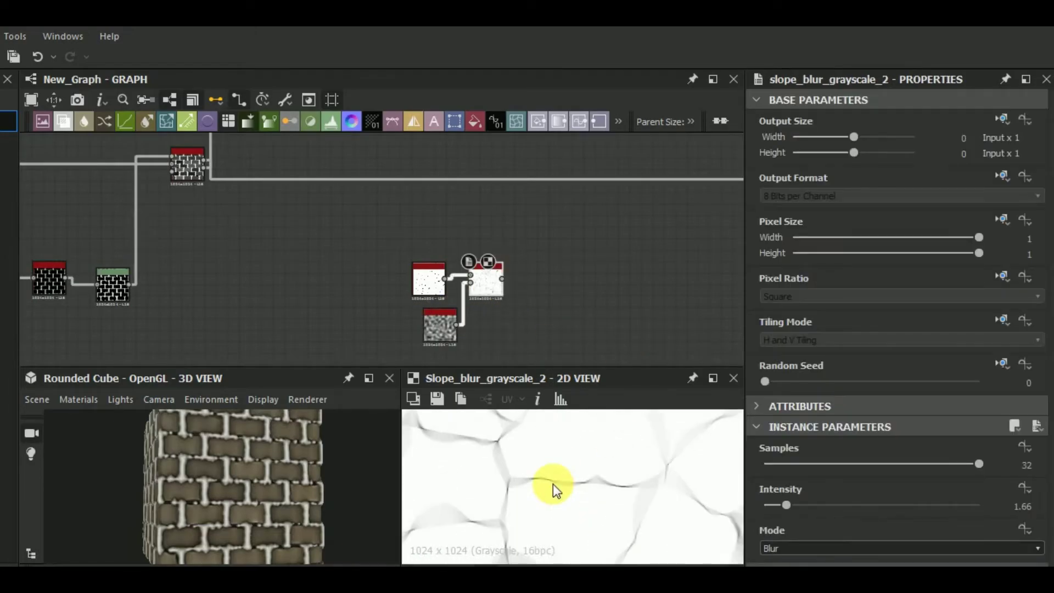
Warp the cracks with a Warp node fed by Gaussian Noise.
key(space)
text(warp)
click(510, 131)
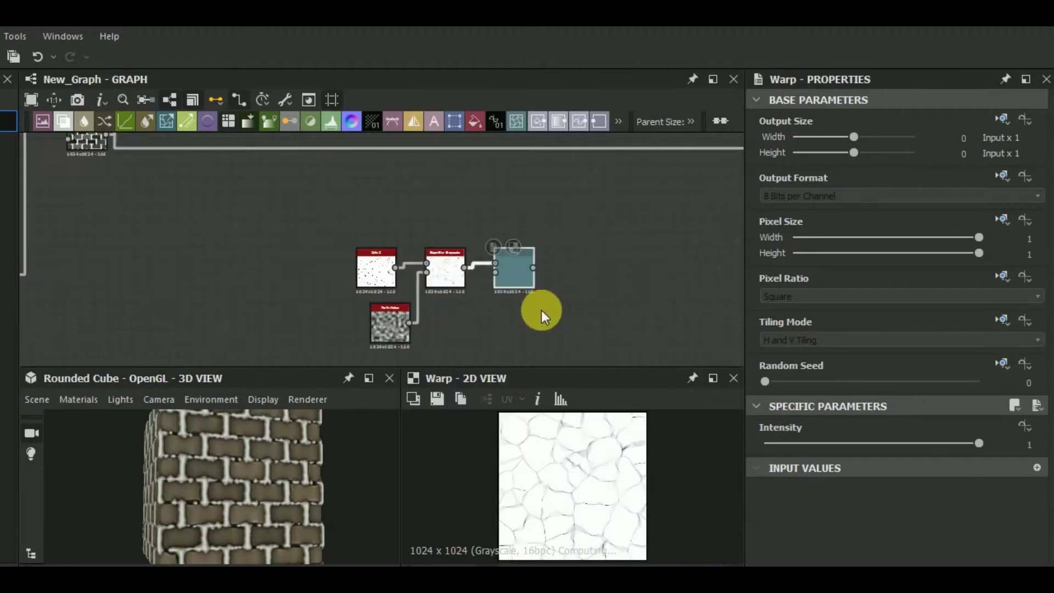
click(541, 299)
drag(973, 443, 801, 448)
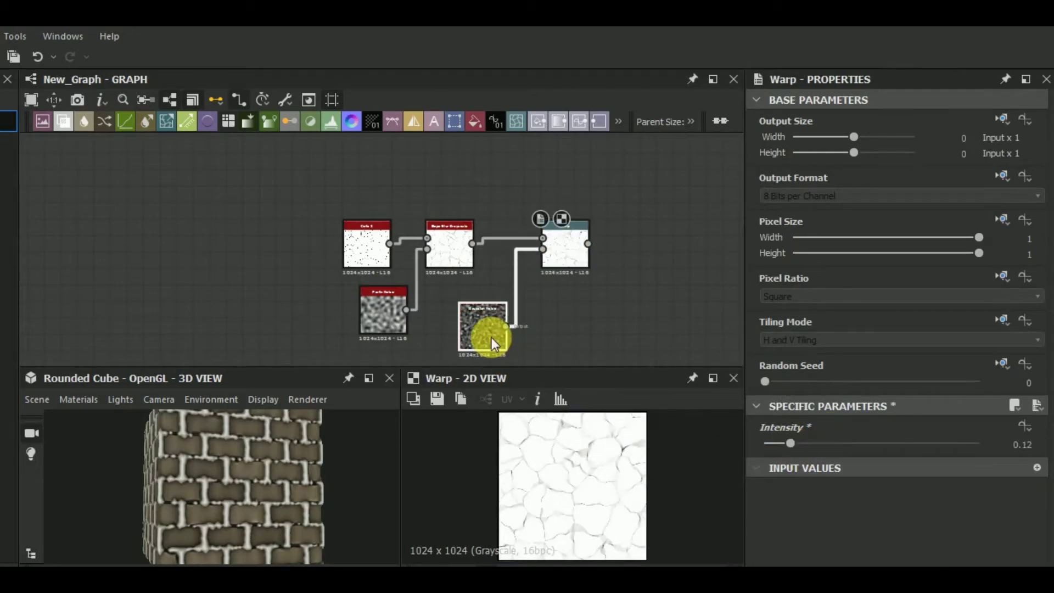
click(494, 344)
scroll(612, 496, up, 2)
click(789, 442)
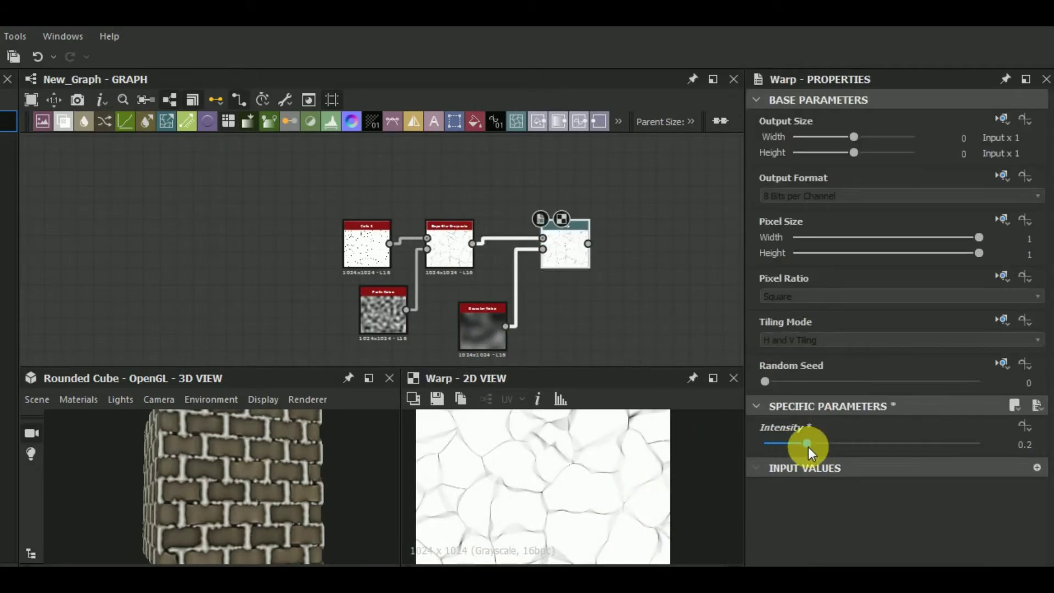
scroll(439, 271, down, 3)
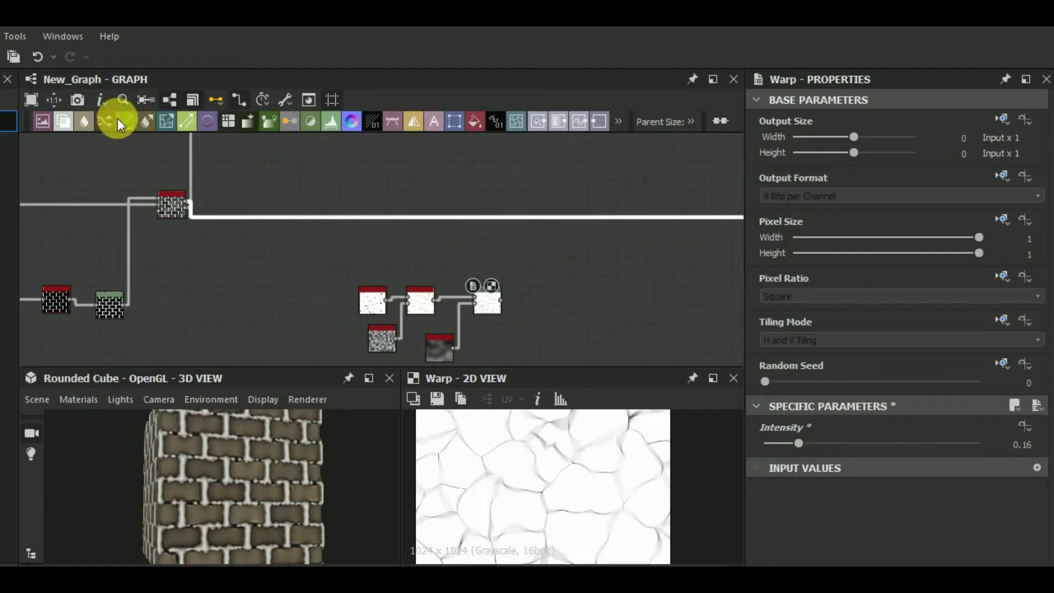
Blend the warped cracks into the height with Max (Lighten) at opacity 0.59.
drag(104, 121, 568, 226)
click(835, 486)
click(823, 544)
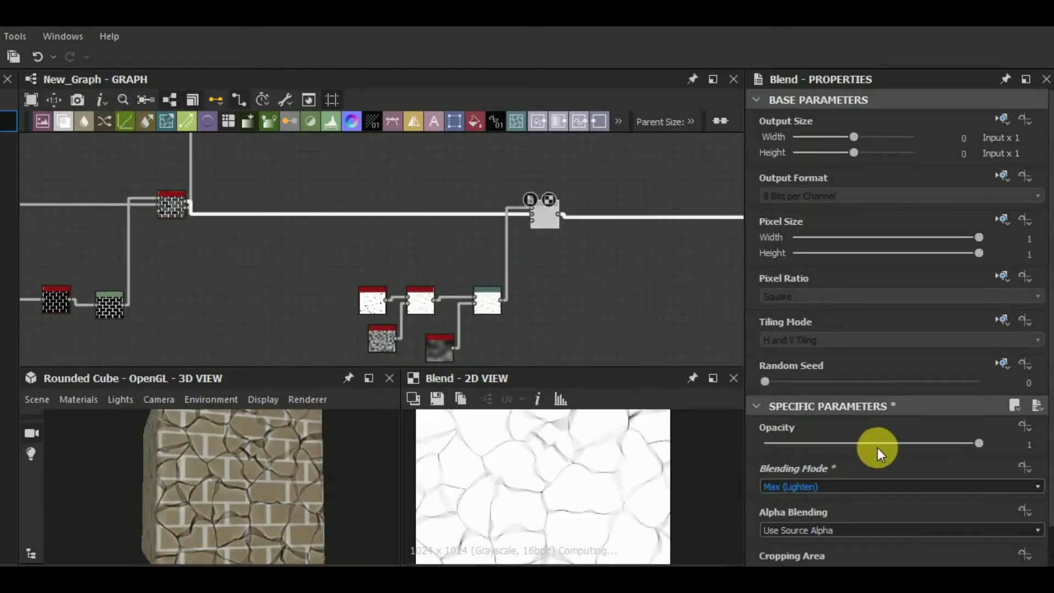
click(890, 442)
scroll(512, 246, down, 3)
mouse_move(512, 246)
middle_down()
mouse_move(318, 185)
mouse_move(656, 285)
middle_up()
scroll(260, 479, up, 3)
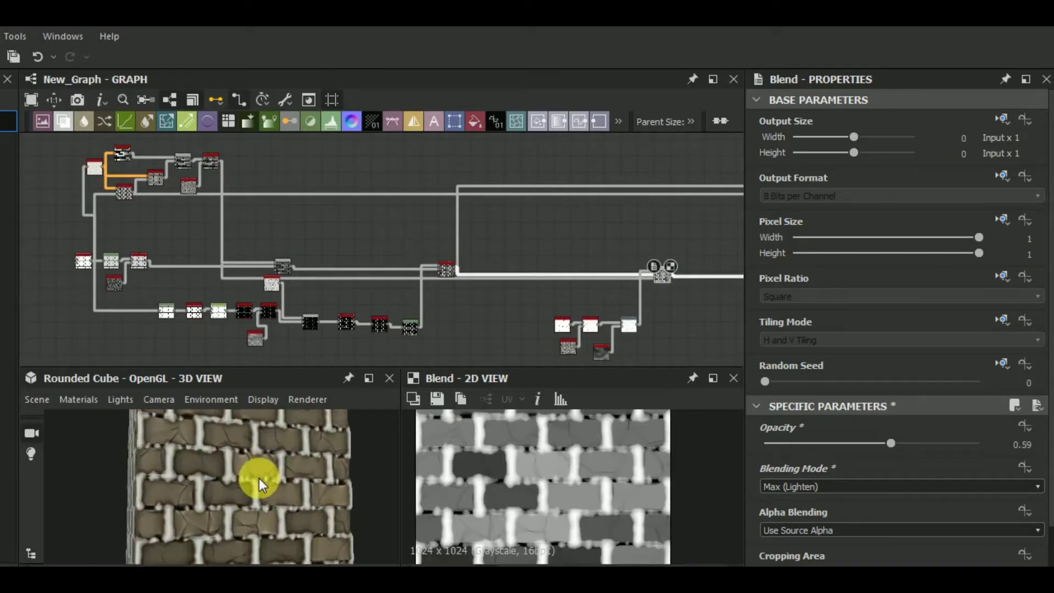
double_click(628, 325)
mouse_move(667, 280)
middle_down()
mouse_move(587, 255)
mouse_move(433, 294)
middle_up()
Add a Tile Sampler and raise its Scale Random, Position Random and Mask Random.
key(ctrl+v)
scroll(953, 473, down, 1)
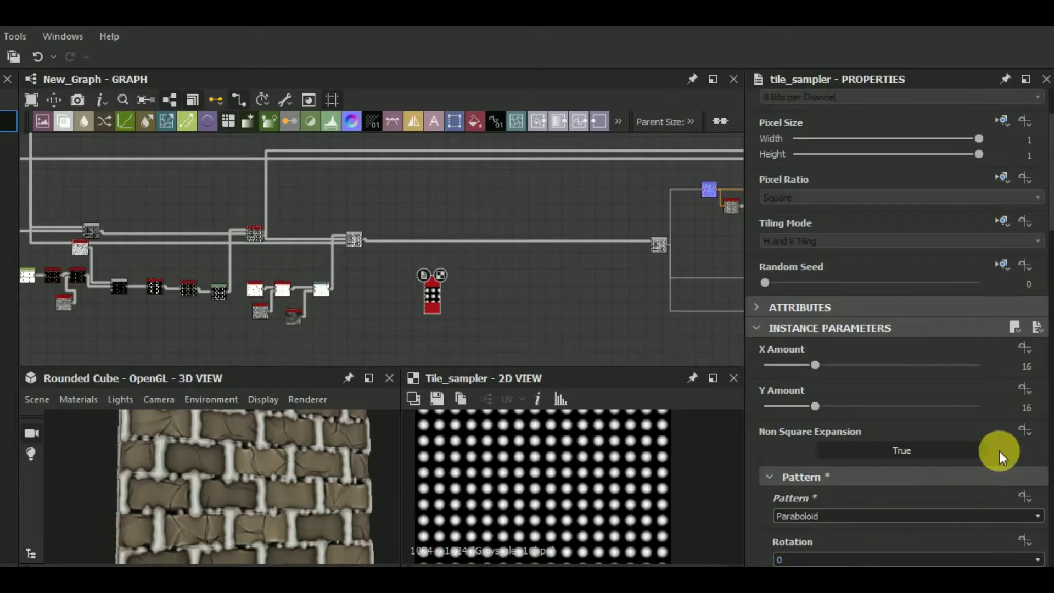
scroll(933, 483, down, 5)
scroll(783, 521, down, 1)
drag(777, 507, 817, 507)
scroll(878, 440, down, 4)
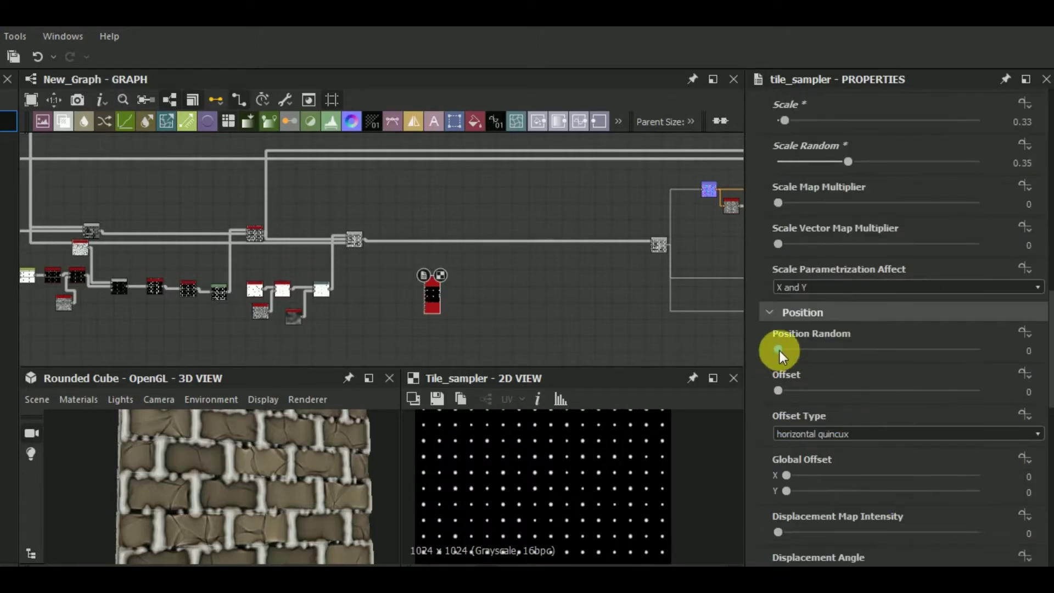
drag(779, 351, 978, 351)
drag(878, 390, 1016, 400)
scroll(933, 434, down, 1)
scroll(914, 459, down, 5)
scroll(870, 411, down, 3)
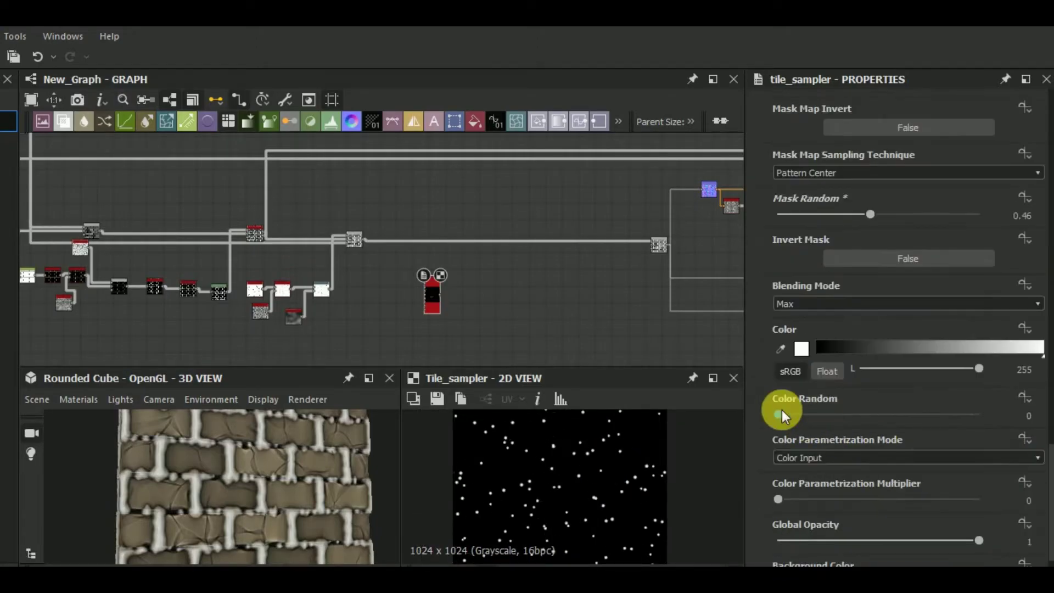
scroll(429, 281, up, 3)
scroll(419, 325, up, 2)
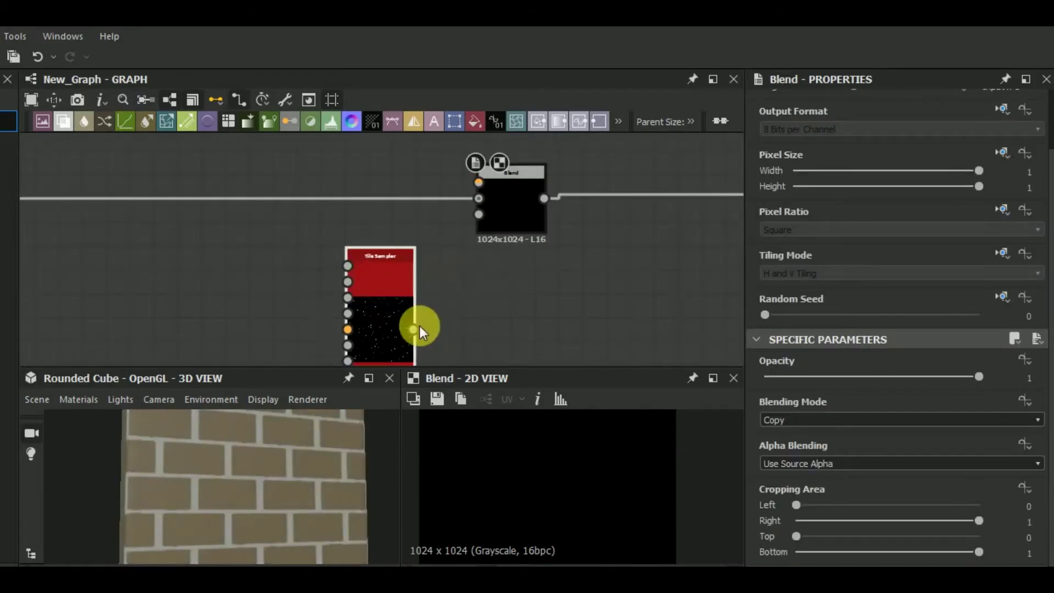
Subtract the dots from the height with a Blend at opacity 0.1 and inspect the pits.
click(840, 487)
click(816, 512)
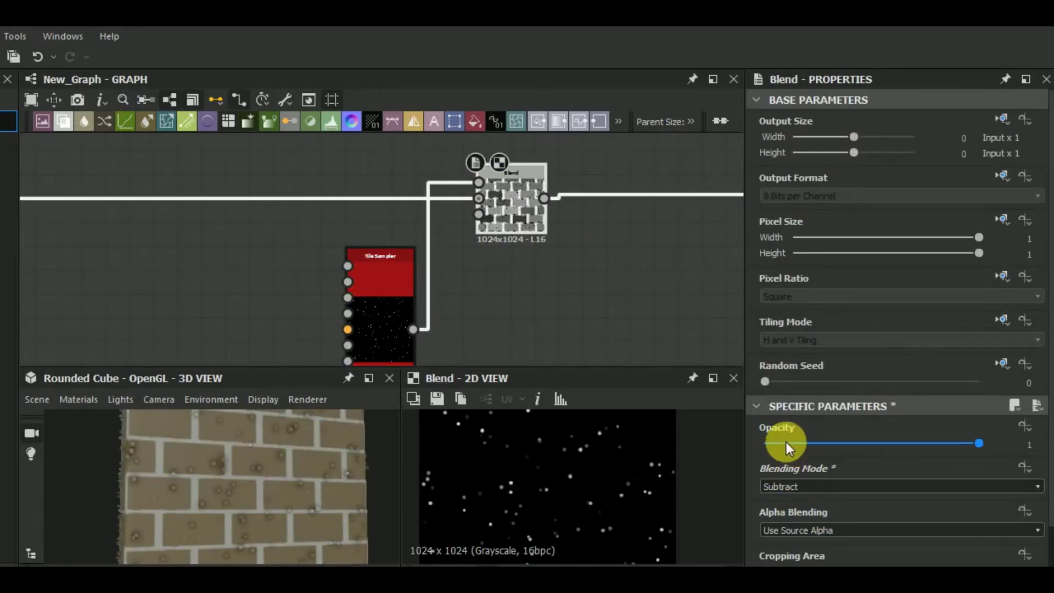
click(787, 443)
drag(789, 442, 786, 443)
drag(325, 476, 329, 442)
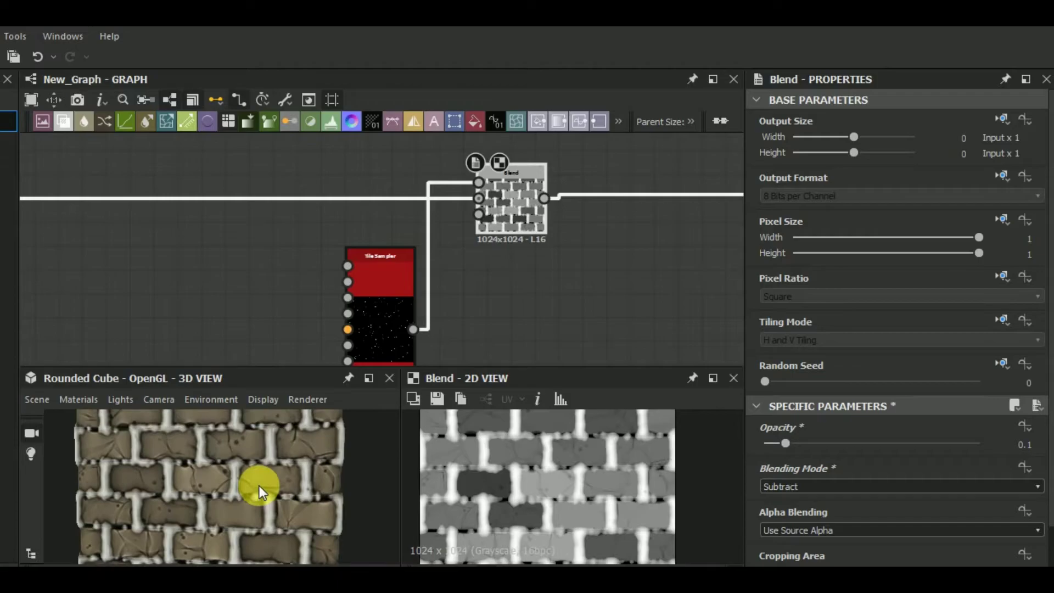
scroll(470, 302, down, 3)
scroll(388, 266, down, 2)
scroll(207, 454, up, 3)
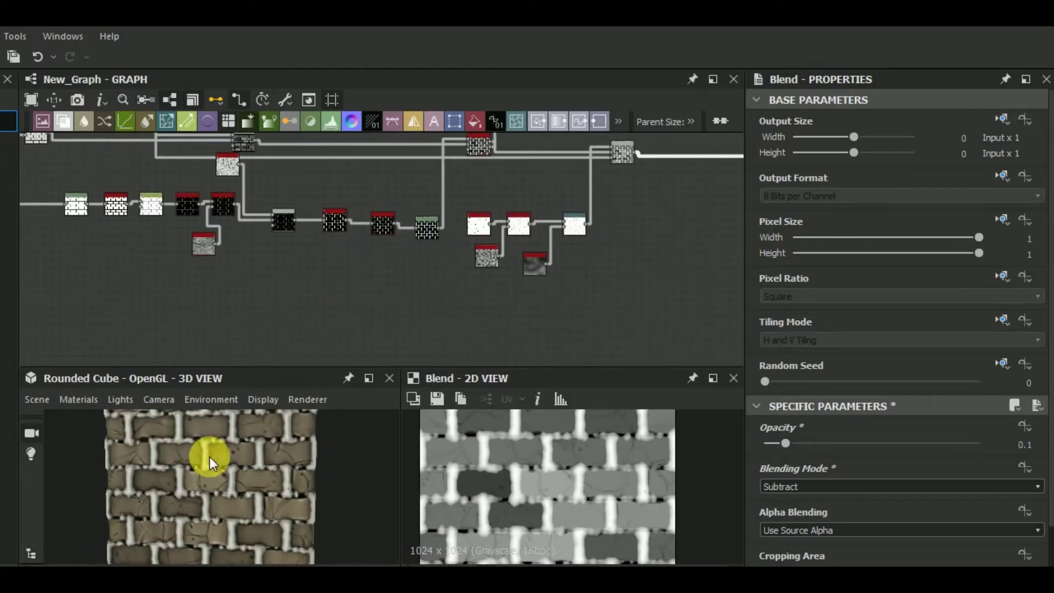
scroll(204, 454, up, 2)
scroll(204, 455, down, 3)
middle_drag(340, 252, 380, 283)
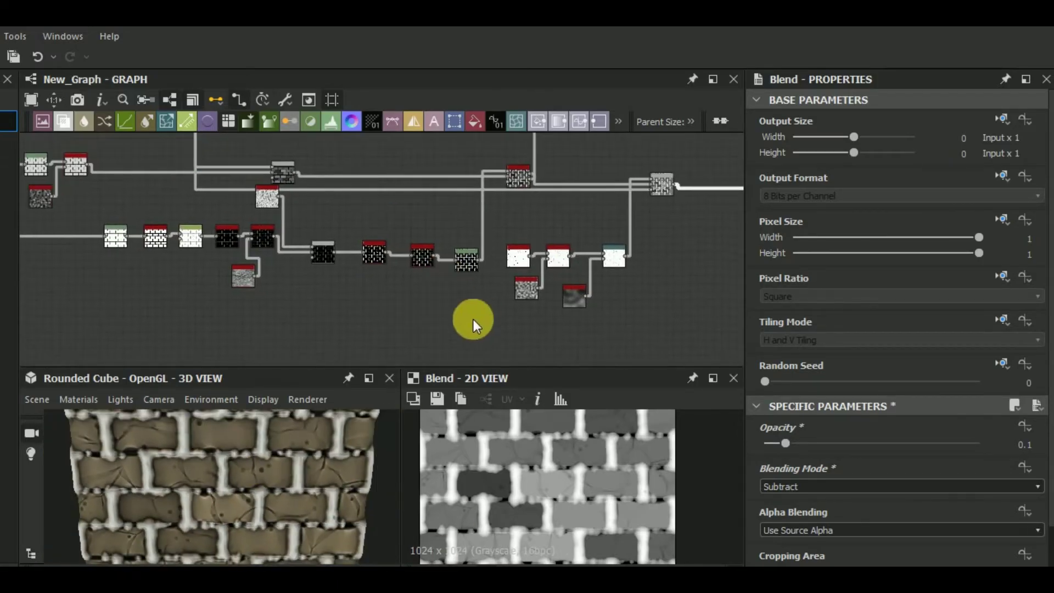
scroll(599, 271, down, 3)
Lower the Slope Blur Grayscale intensity on the mortar mask.
scroll(404, 275, up, 5)
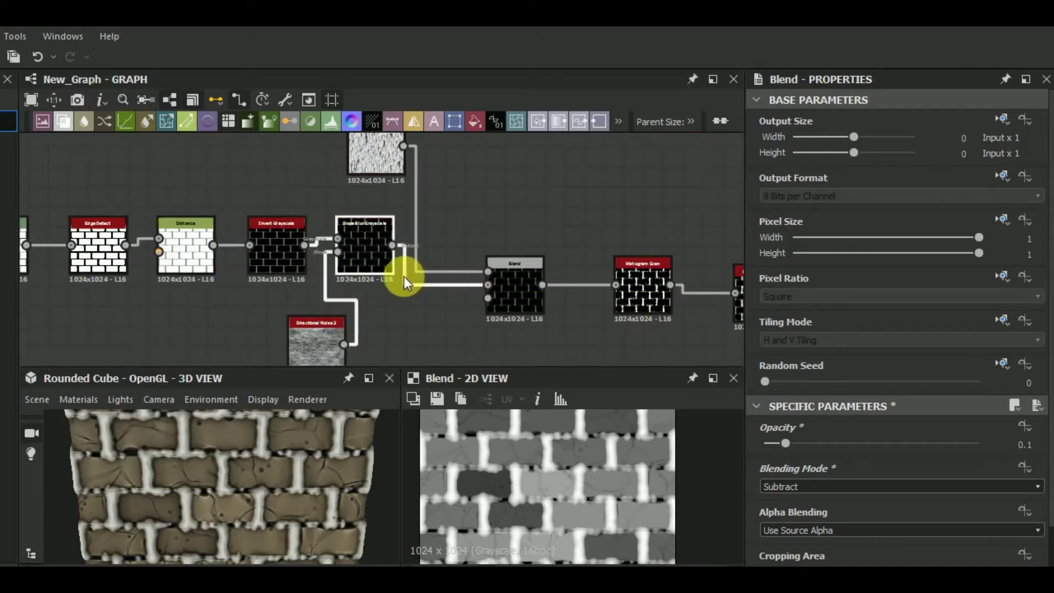
scroll(405, 275, down, 4)
click(644, 332)
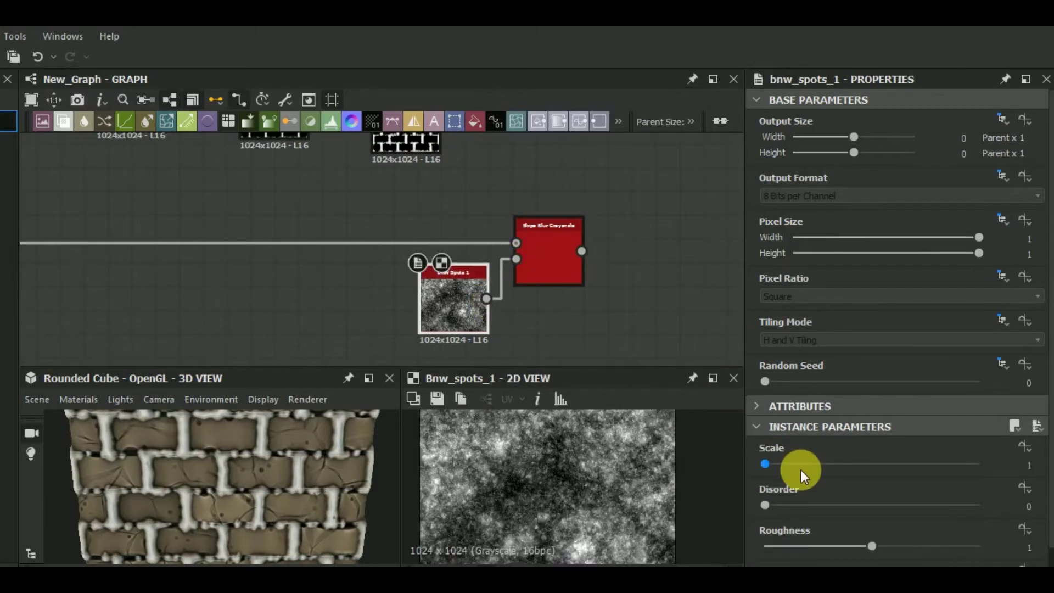
click(573, 277)
drag(771, 506, 768, 504)
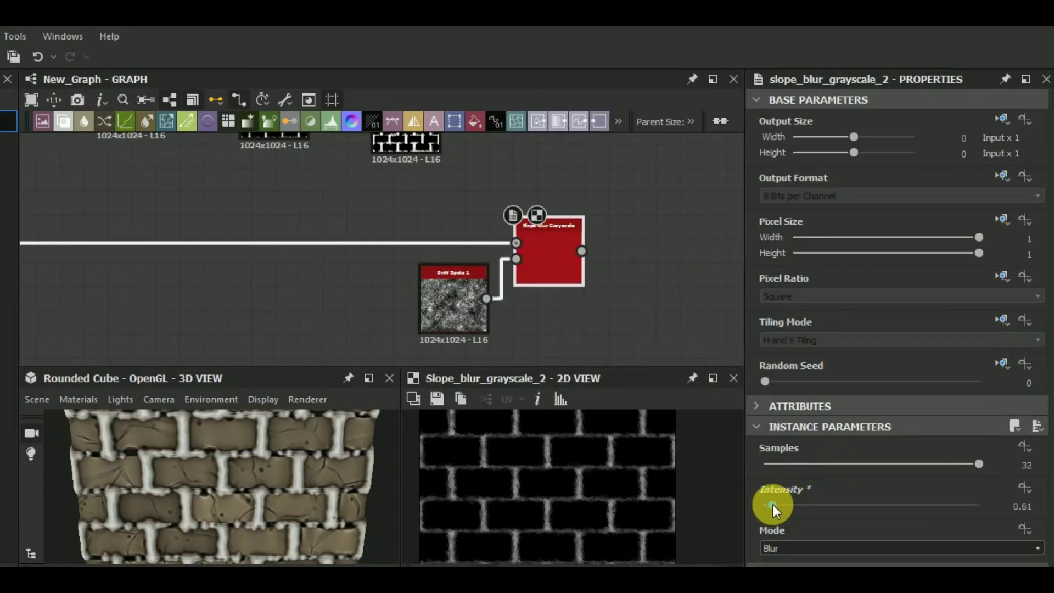
middle_drag(679, 237, 491, 247)
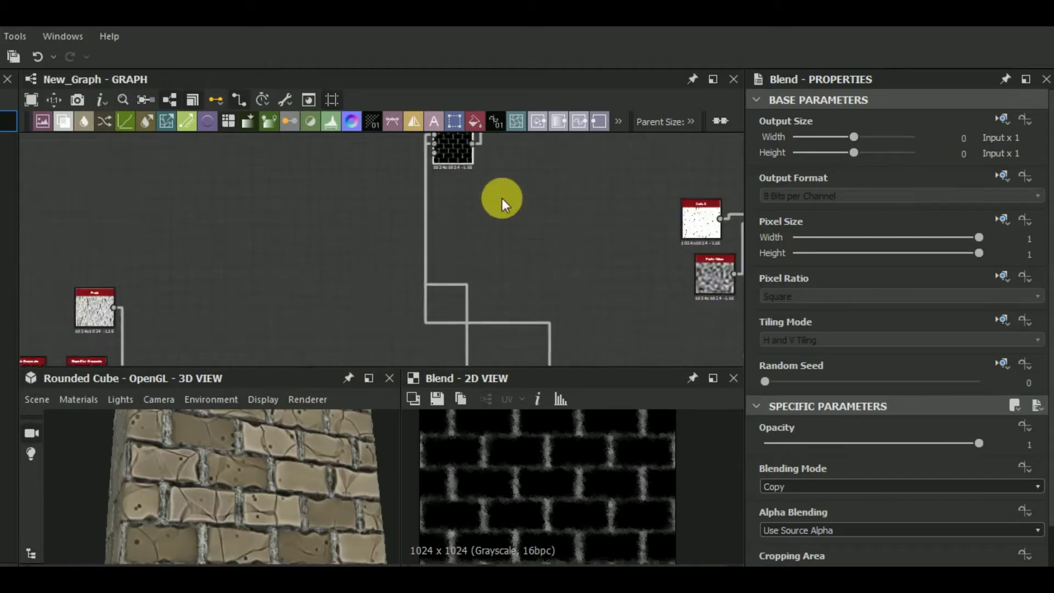
Add a Blur HQ Grayscale at Quality 1 with low intensity, and set BnW Spots Roughness to 0.48.
click(512, 184)
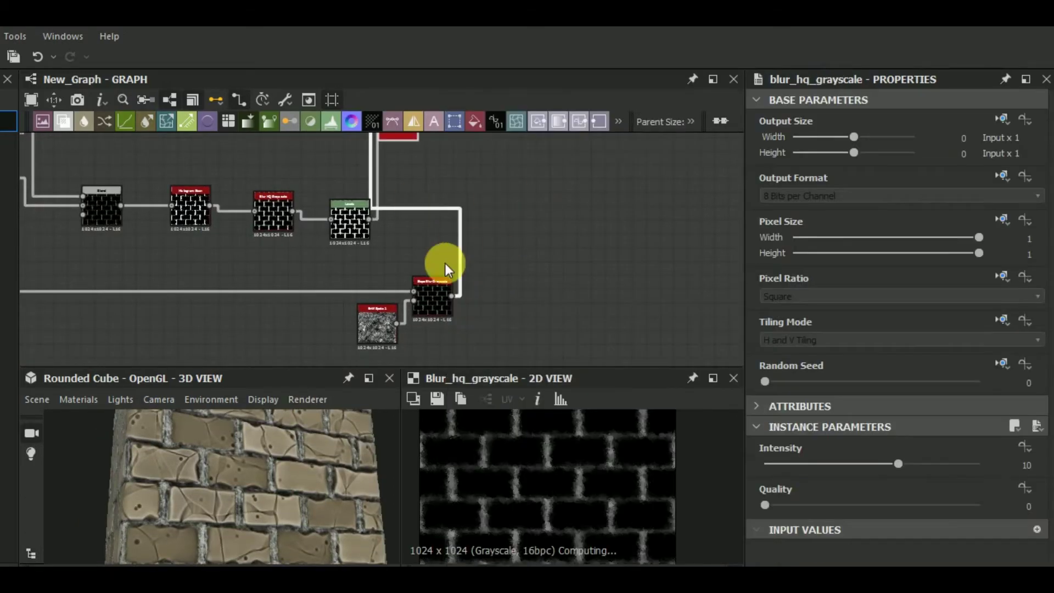
click(777, 505)
drag(773, 464, 767, 464)
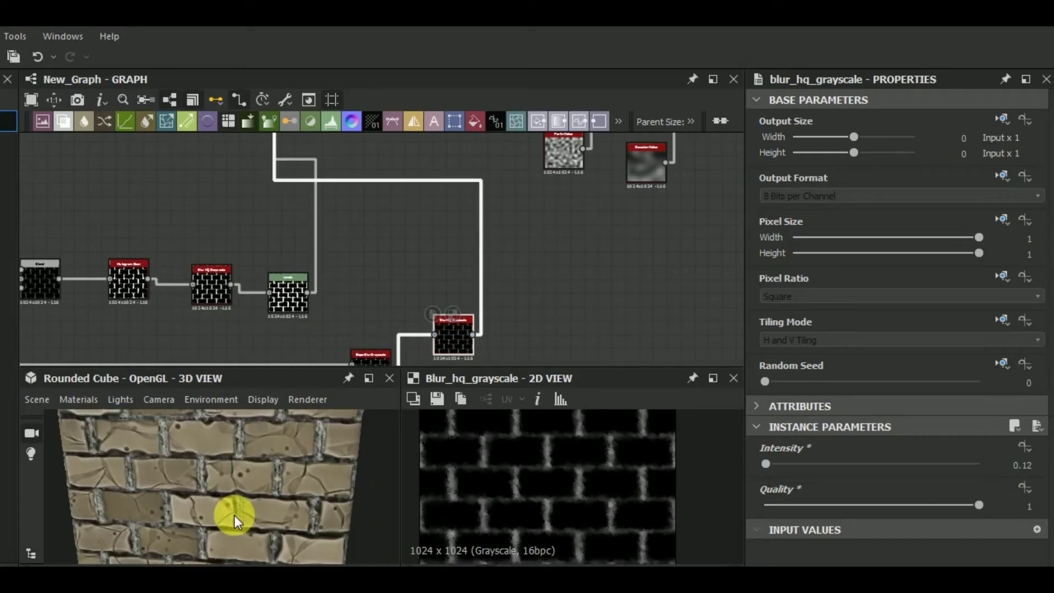
mouse_move(871, 545)
mouse_down()
mouse_move(786, 546)
mouse_move(815, 545)
mouse_up()
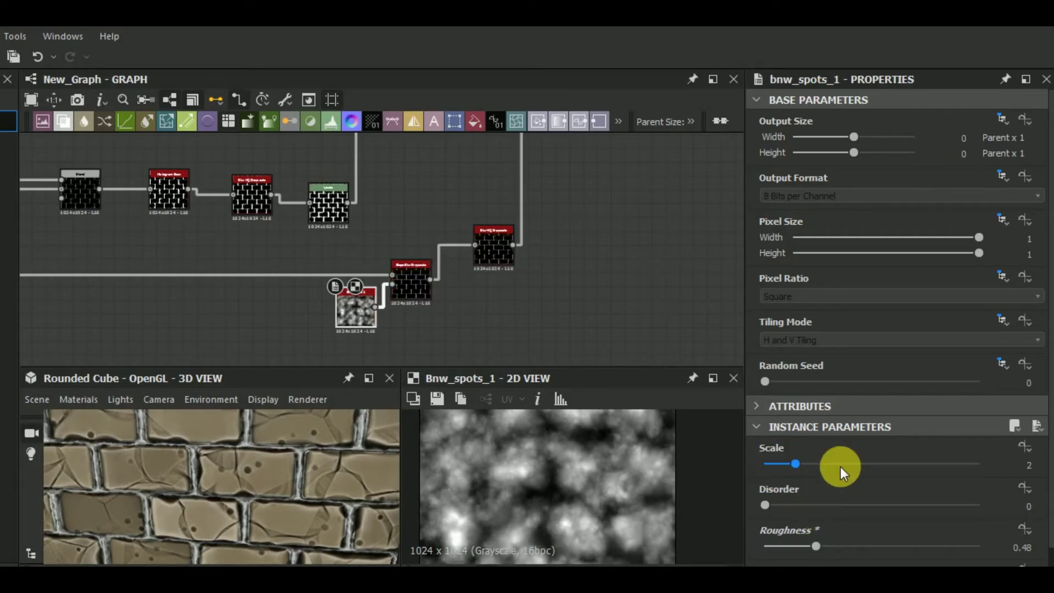
Set the spots Blend node to Multiply at 0.47 opacity.
mouse_move(494, 298)
middle_down()
mouse_move(537, 310)
mouse_move(476, 265)
middle_up()
drag(475, 231, 476, 259)
click(874, 487)
click(848, 528)
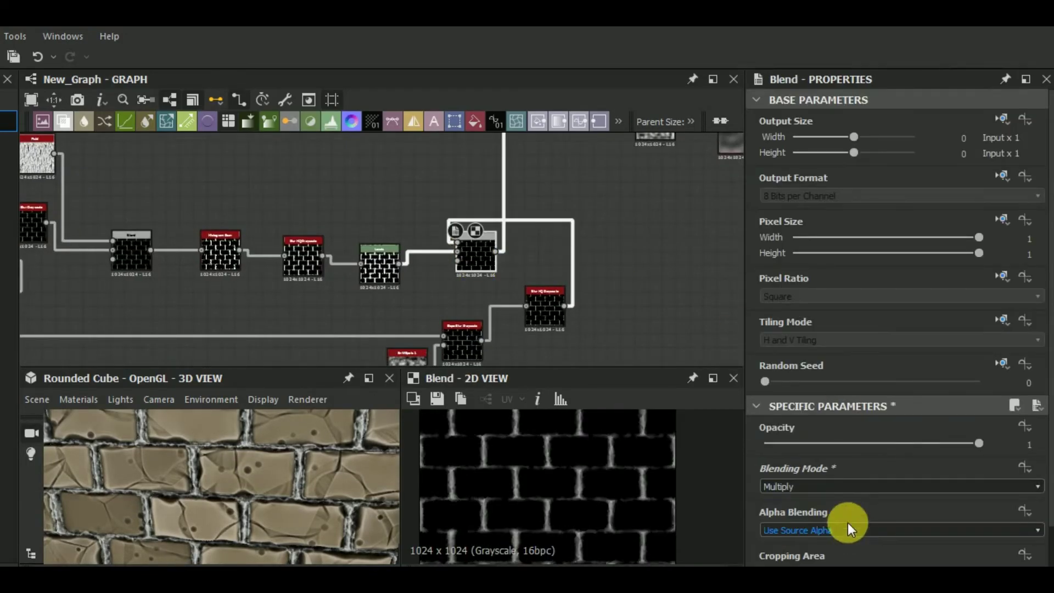
click(865, 443)
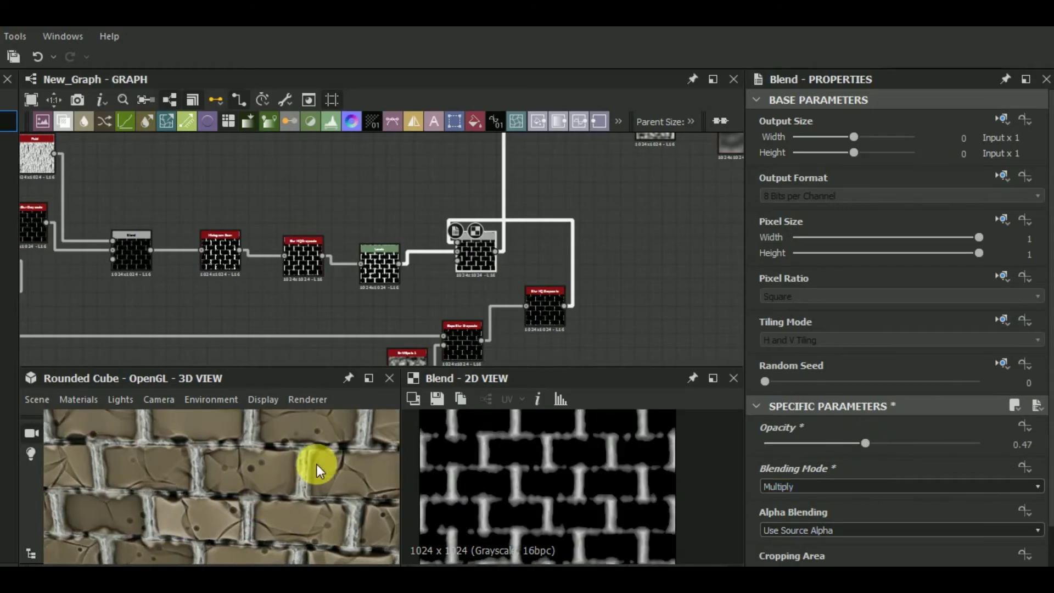
scroll(284, 483, down, 3)
scroll(522, 249, down, 3)
Add a Flood Fill to Gradient node after the flood fill with increased Angle Variation.
middle_drag(522, 249, 295, 233)
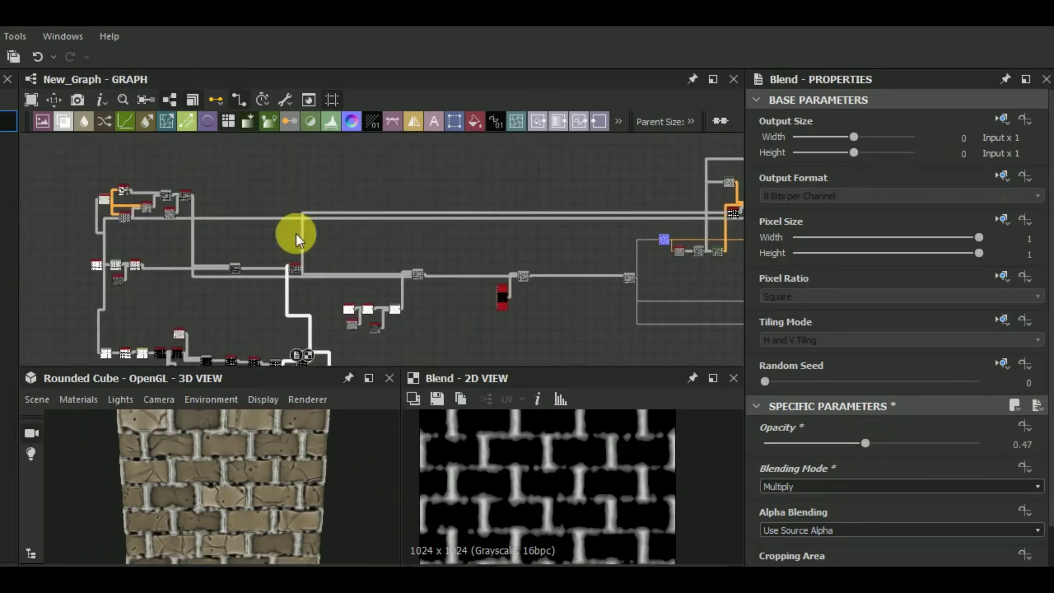
click(158, 213)
scroll(666, 240, down, 3)
mouse_move(666, 240)
middle_down()
mouse_move(348, 271)
mouse_move(463, 181)
middle_up()
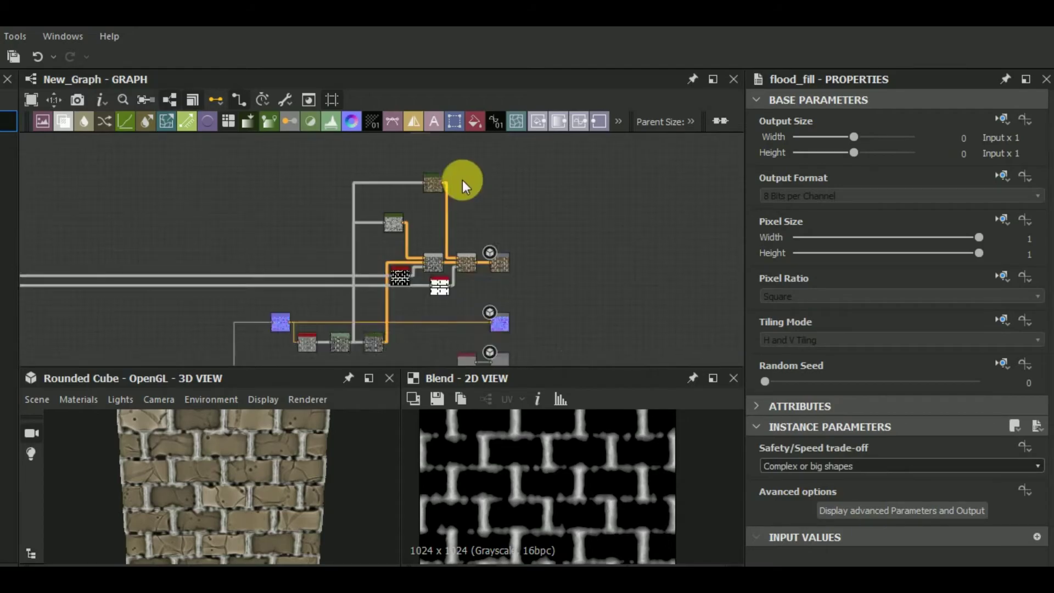
scroll(558, 319, up, 5)
middle_drag(386, 298, 465, 256)
key(space)
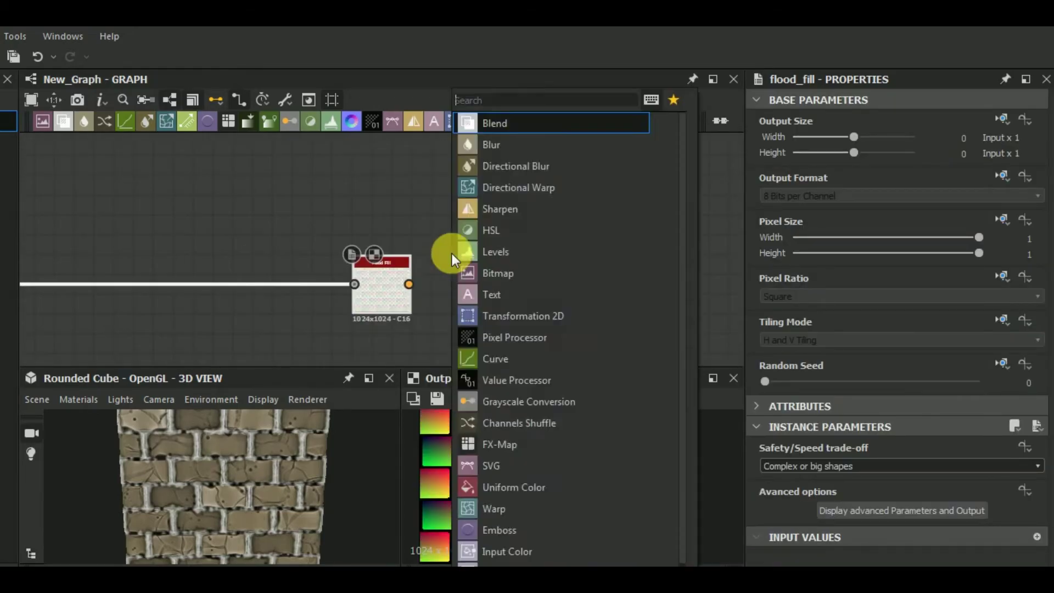
click(476, 289)
drag(808, 533, 888, 533)
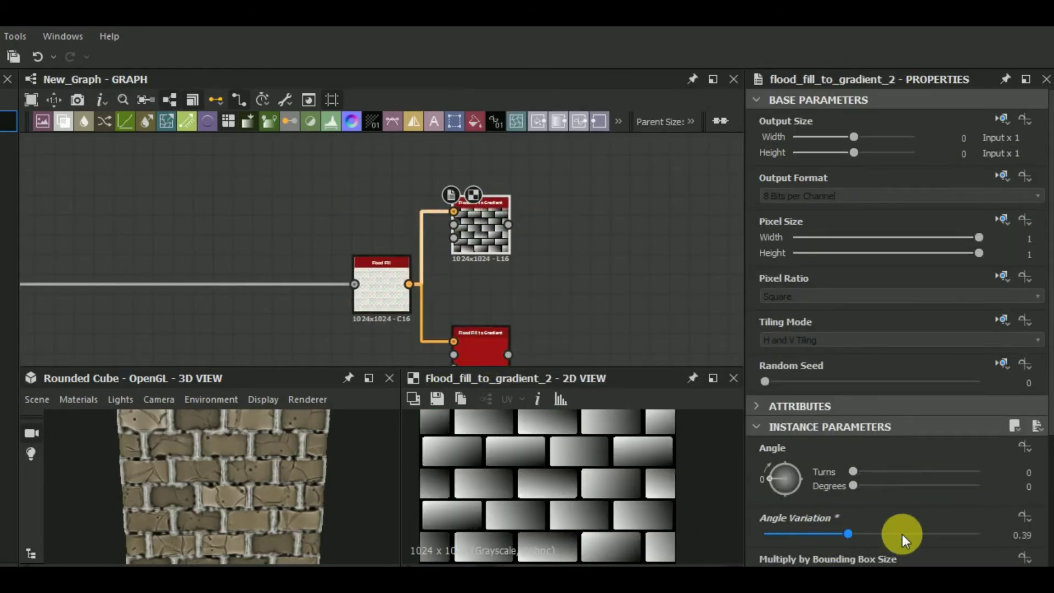
middle_drag(494, 356, 515, 284)
Add Gradient Maps to both gradient branches and blend them with Multiply at reduced opacity.
middle_drag(639, 280, 518, 301)
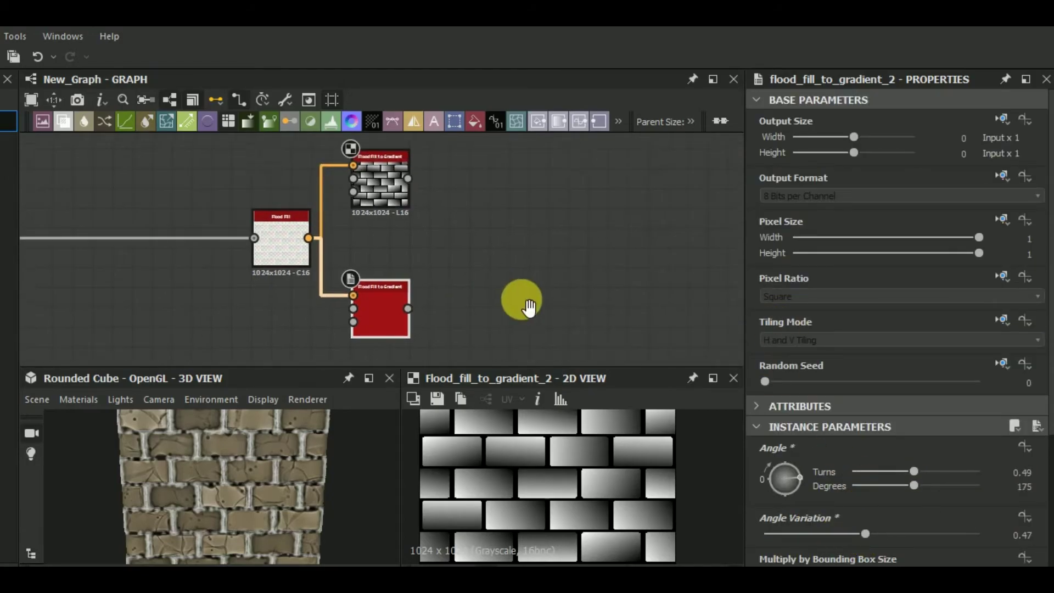
click(393, 253)
drag(393, 252, 501, 223)
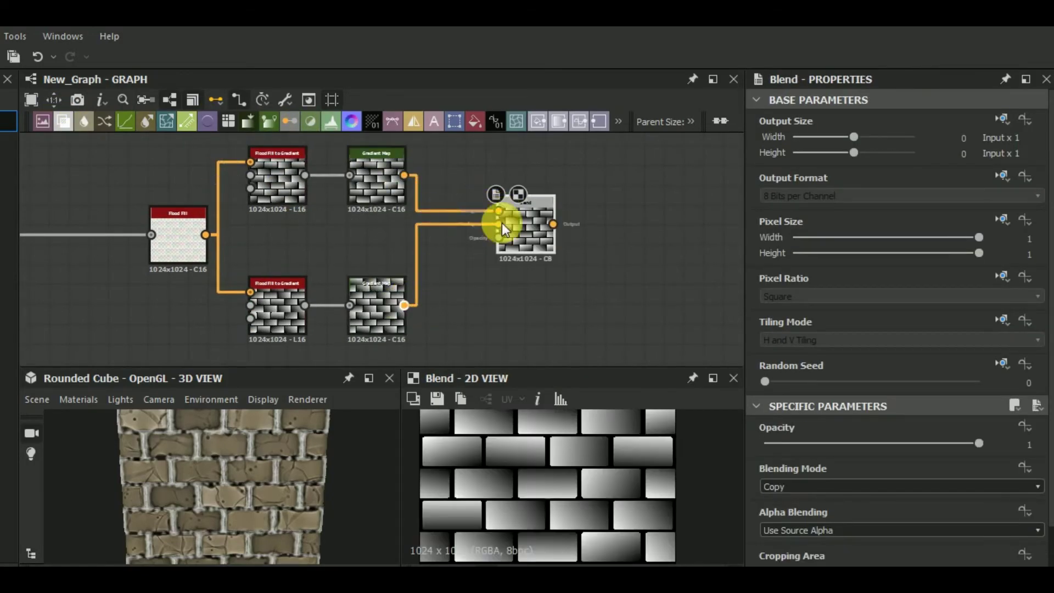
click(900, 487)
drag(978, 443, 834, 443)
scroll(439, 196, down, 3)
Blend the colour variation into the base colour chain with Add Sub at 0.18 opacity.
middle_drag(439, 195, 486, 348)
click(64, 121)
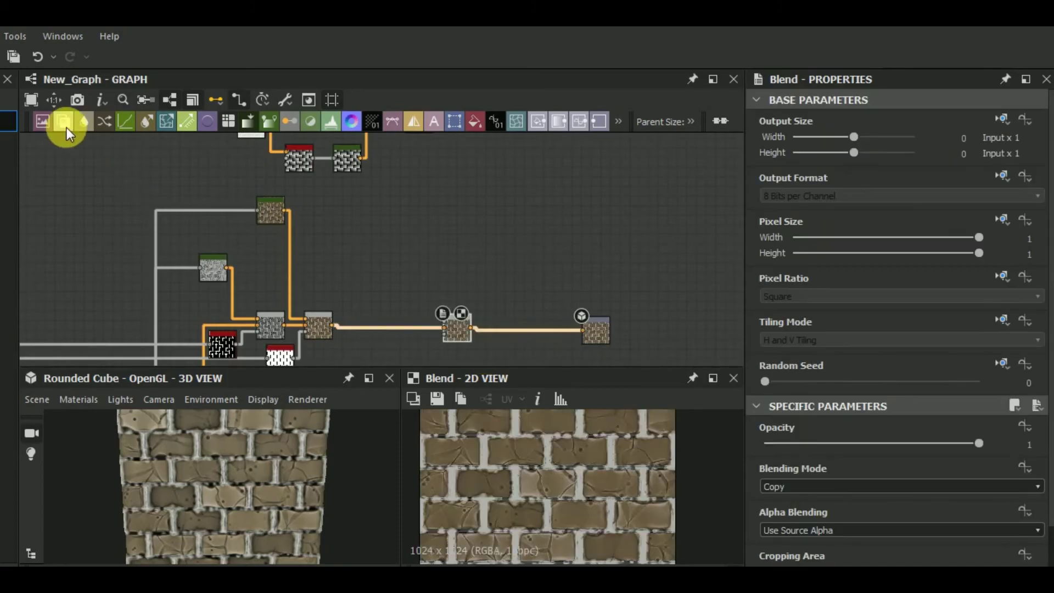
drag(418, 132, 443, 326)
click(796, 443)
click(811, 487)
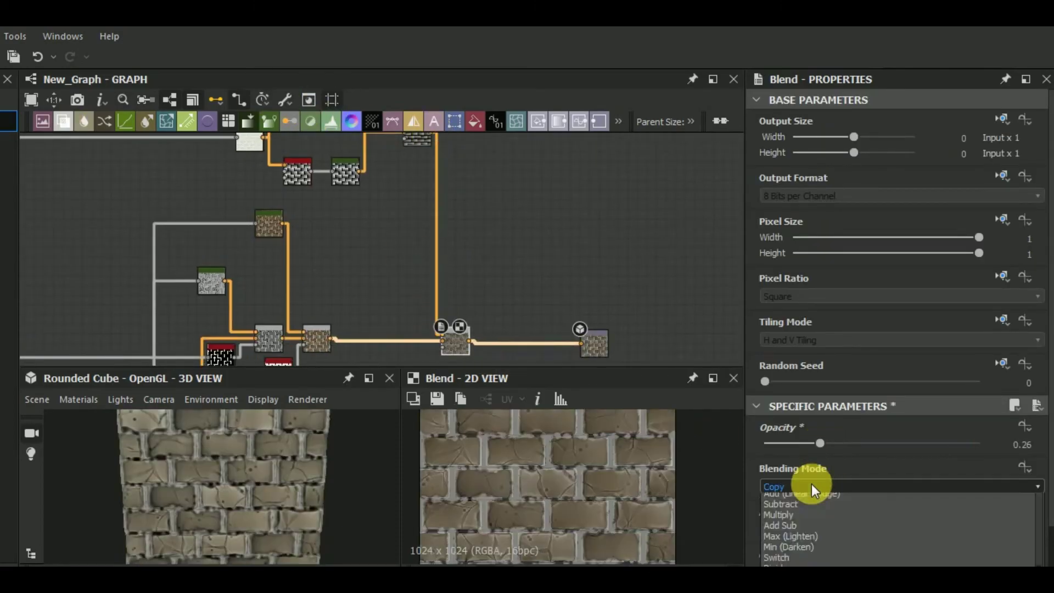
click(784, 525)
Add a Curvature Smooth node near the base colour output.
middle_drag(601, 256, 679, 184)
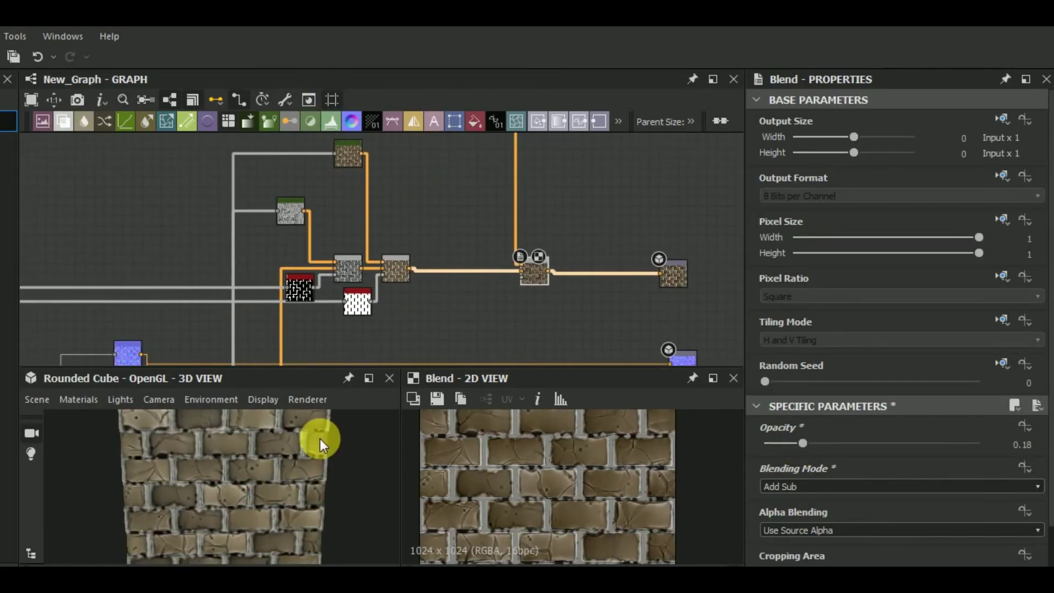
drag(314, 442, 457, 334)
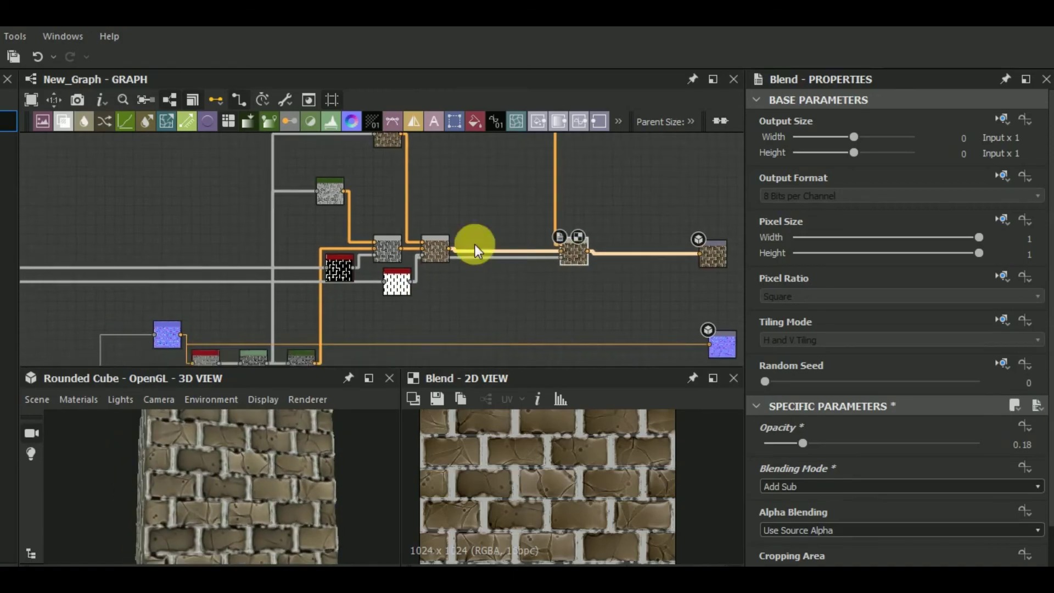
click(226, 295)
scroll(515, 190, down, 3)
scroll(462, 255, up, 4)
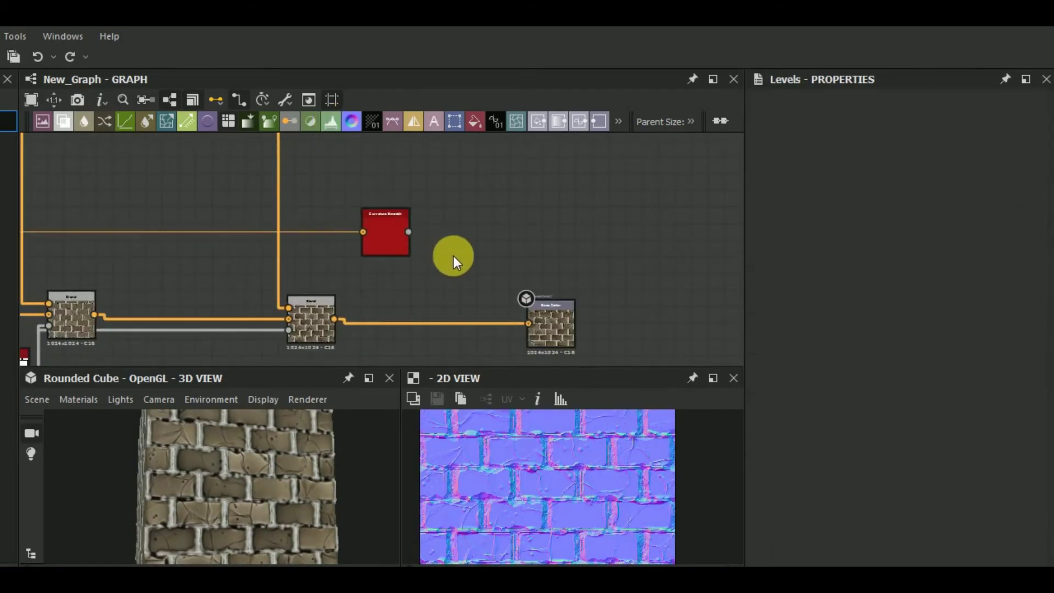
Add a high-contrast Levels after Curvature Smooth to isolate edges, then a Gradient Map.
click(385, 231)
click(330, 121)
drag(774, 473, 831, 473)
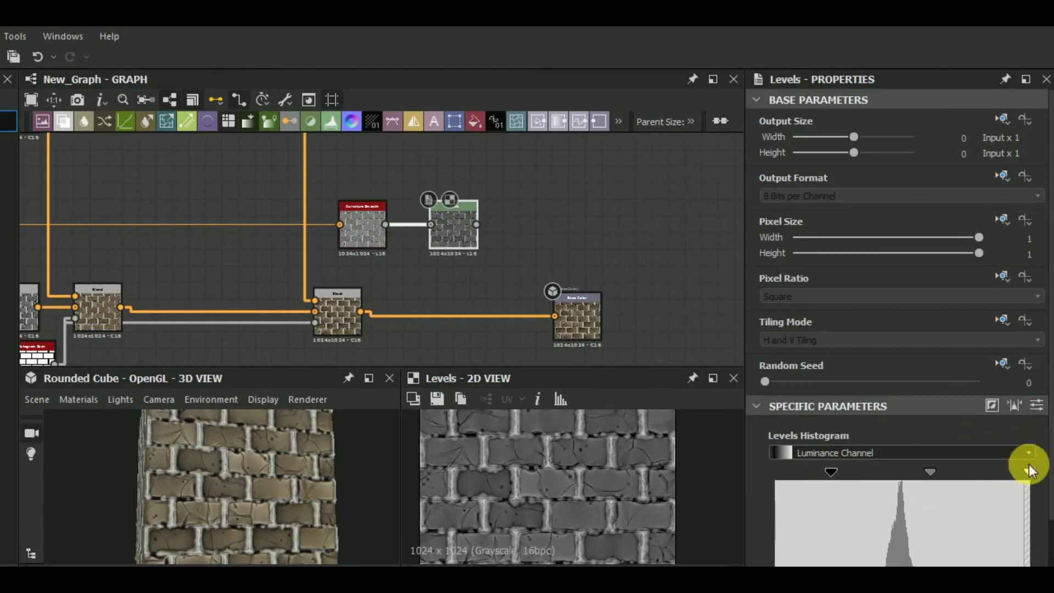
drag(1028, 472, 1000, 472)
drag(832, 473, 904, 473)
middle_drag(333, 166, 277, 159)
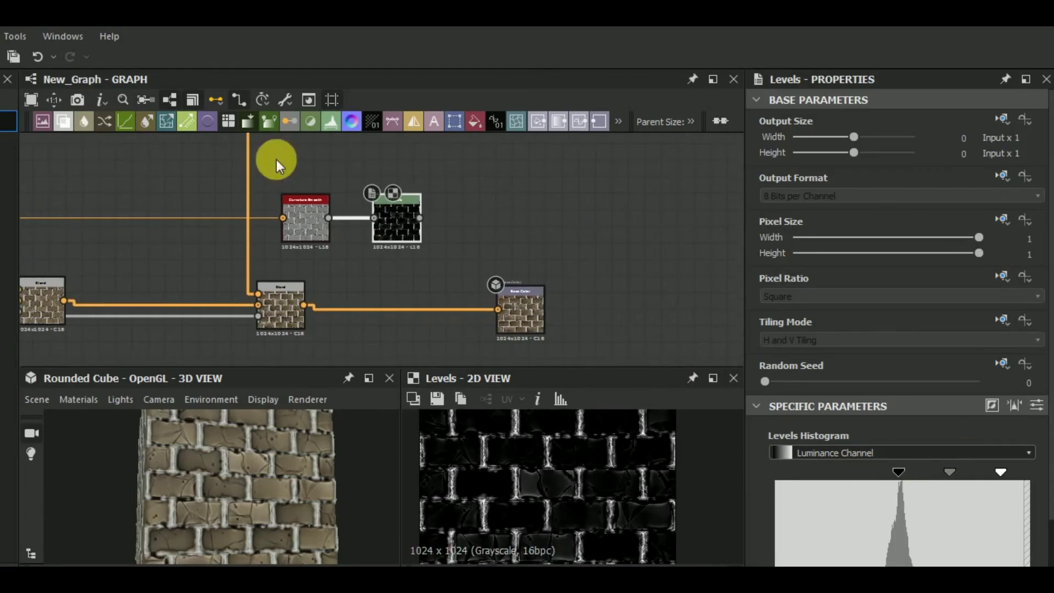
Blend the edge highlight into the base colour with Screen at 0.39 opacity.
click(290, 121)
click(77, 122)
drag(528, 278, 556, 306)
click(900, 487)
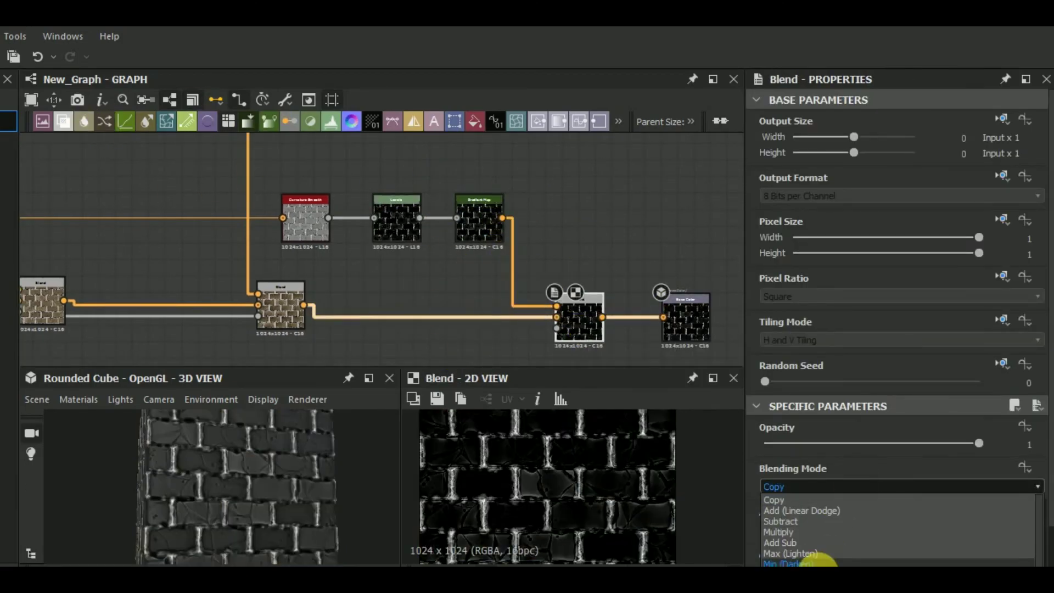
click(779, 557)
drag(979, 443, 831, 443)
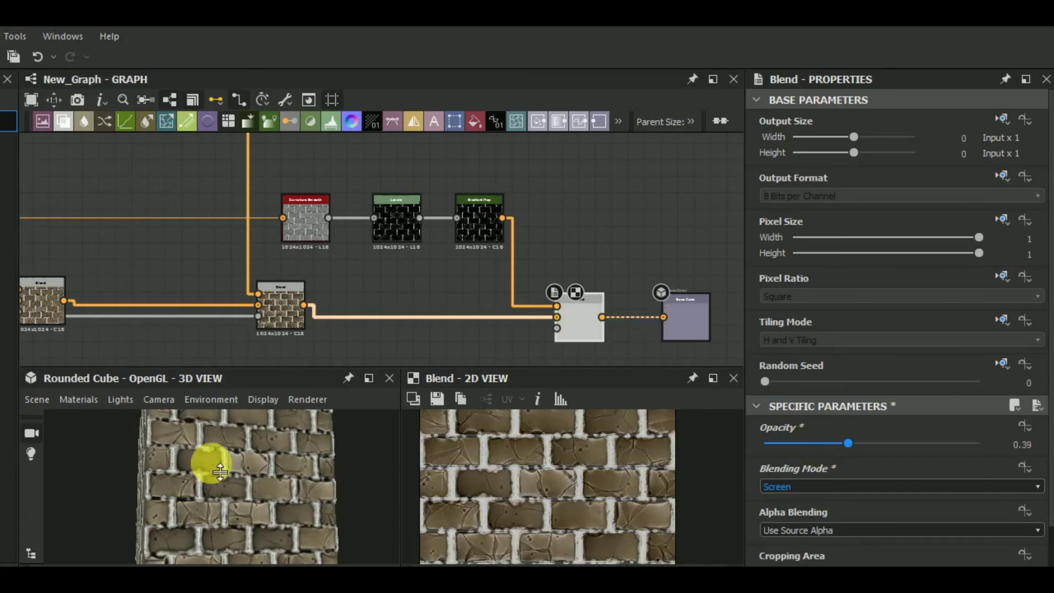
Switch the 3D preview mesh to a Sphere and inspect the base colour output.
right_click(134, 447)
click(142, 466)
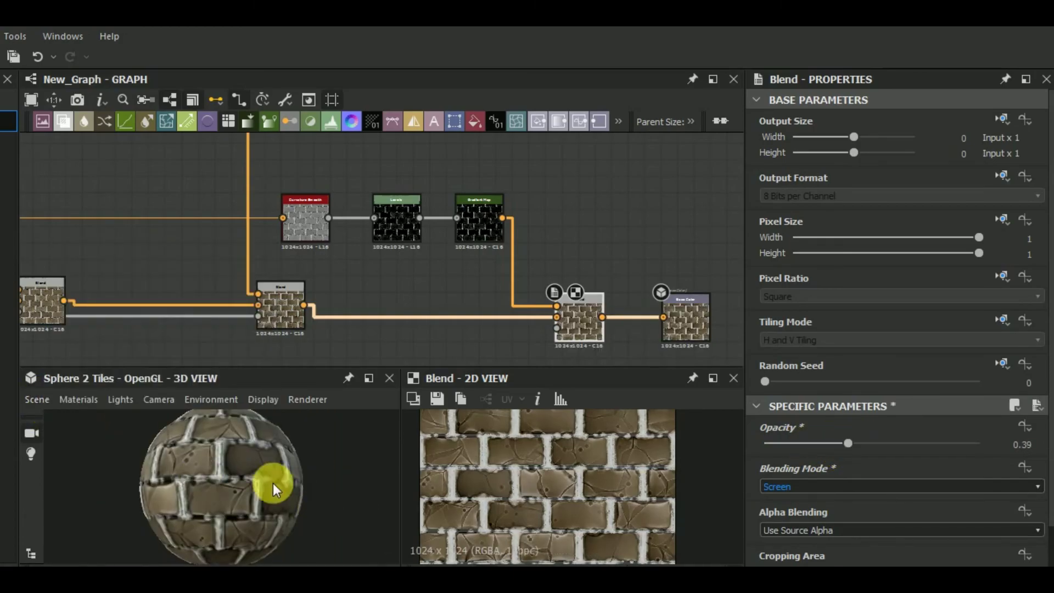
drag(272, 486, 284, 513)
click(685, 319)
scroll(640, 489, down, 2)
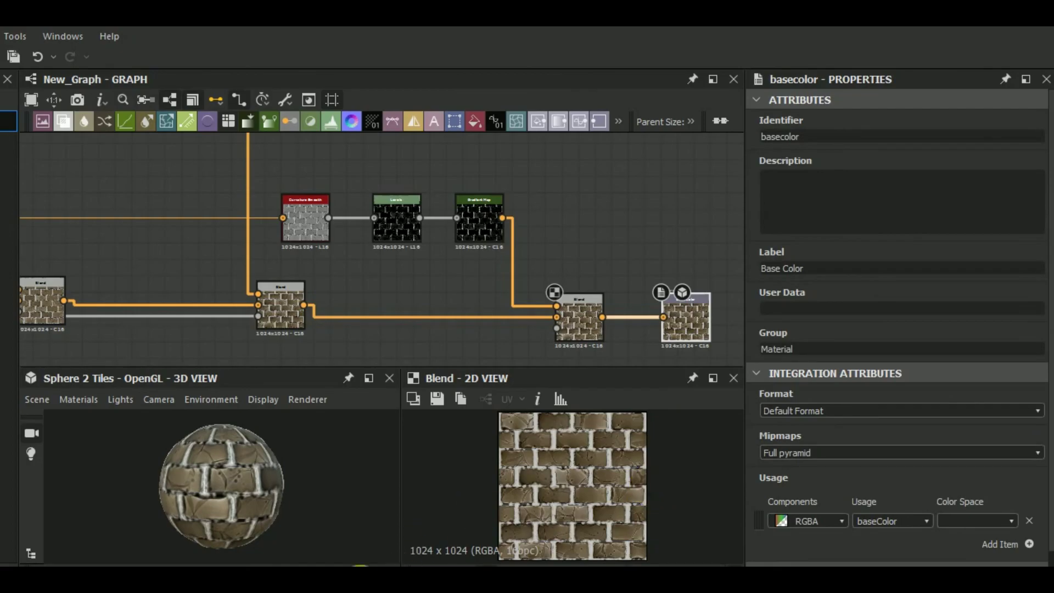